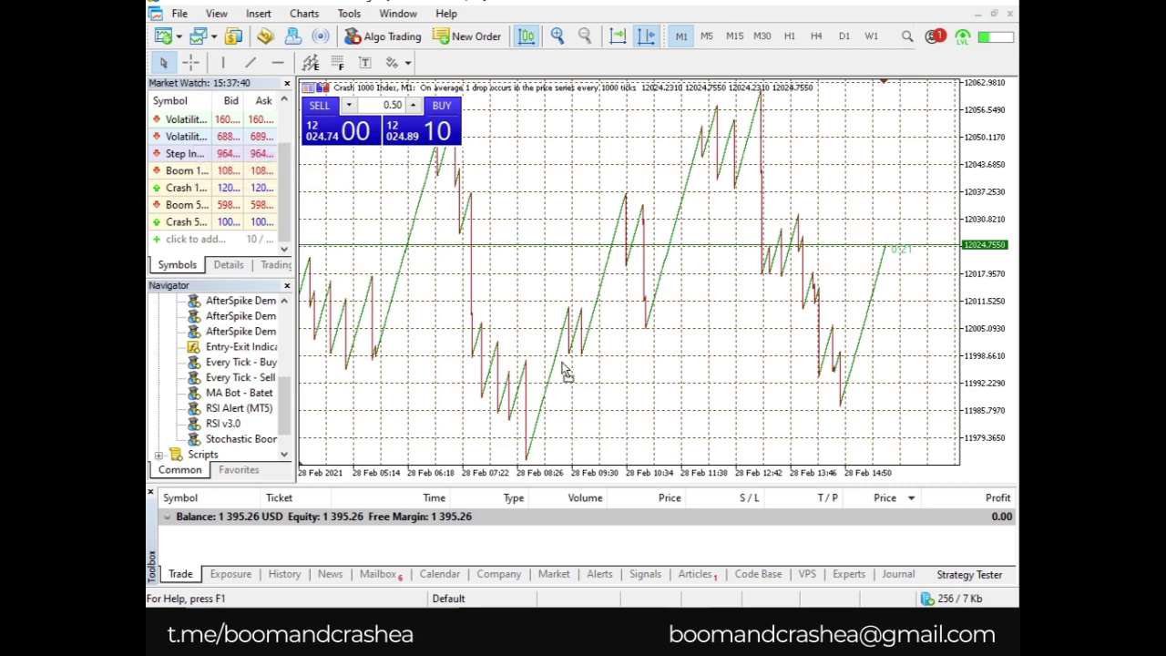
Switch to the Volatility 75 Index chart, enable auto-scroll to the latest prices and enlarge the candles.
key("ctrl+Tab")
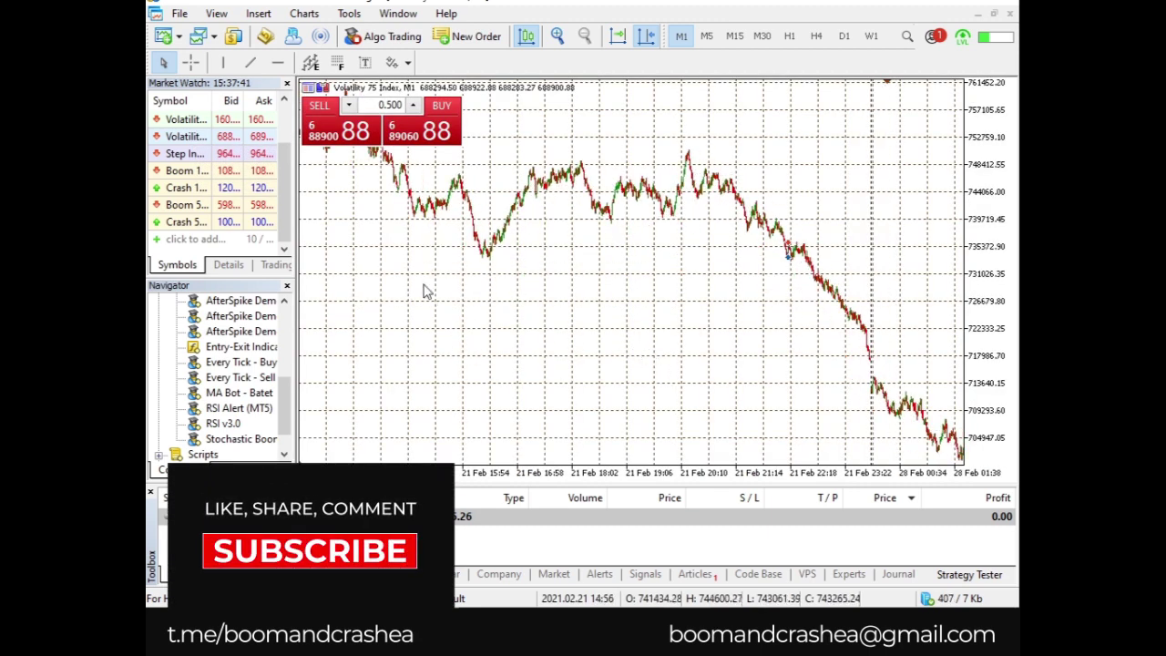
left_click(619, 36)
left_click(558, 37)
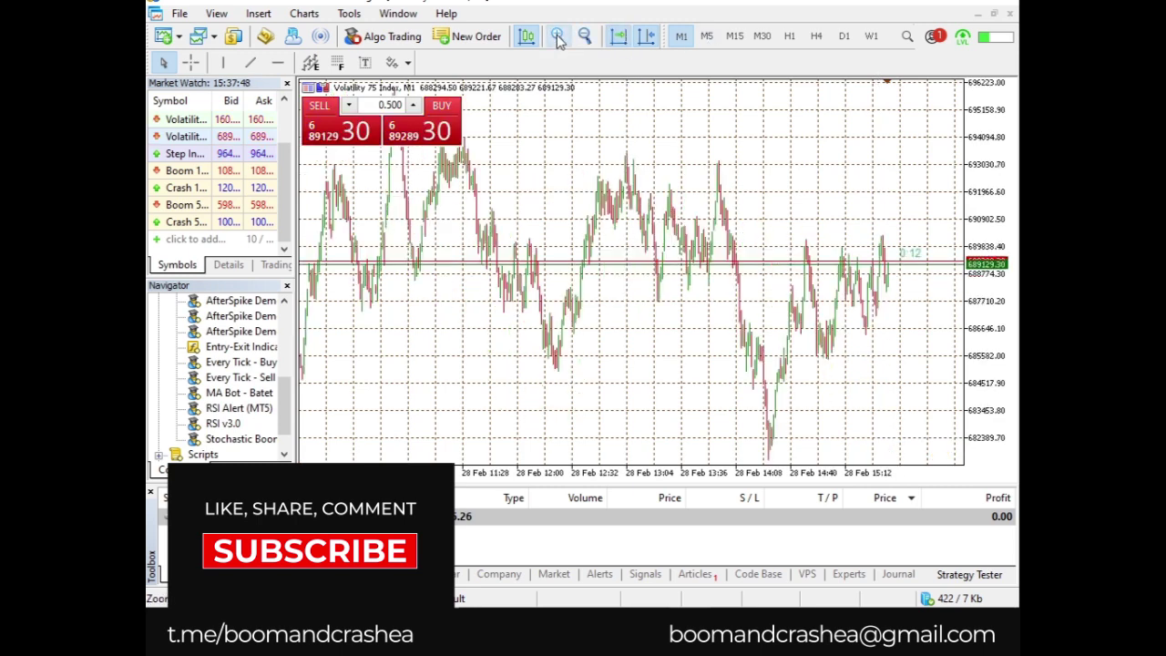
left_click(558, 37)
left_click(557, 37)
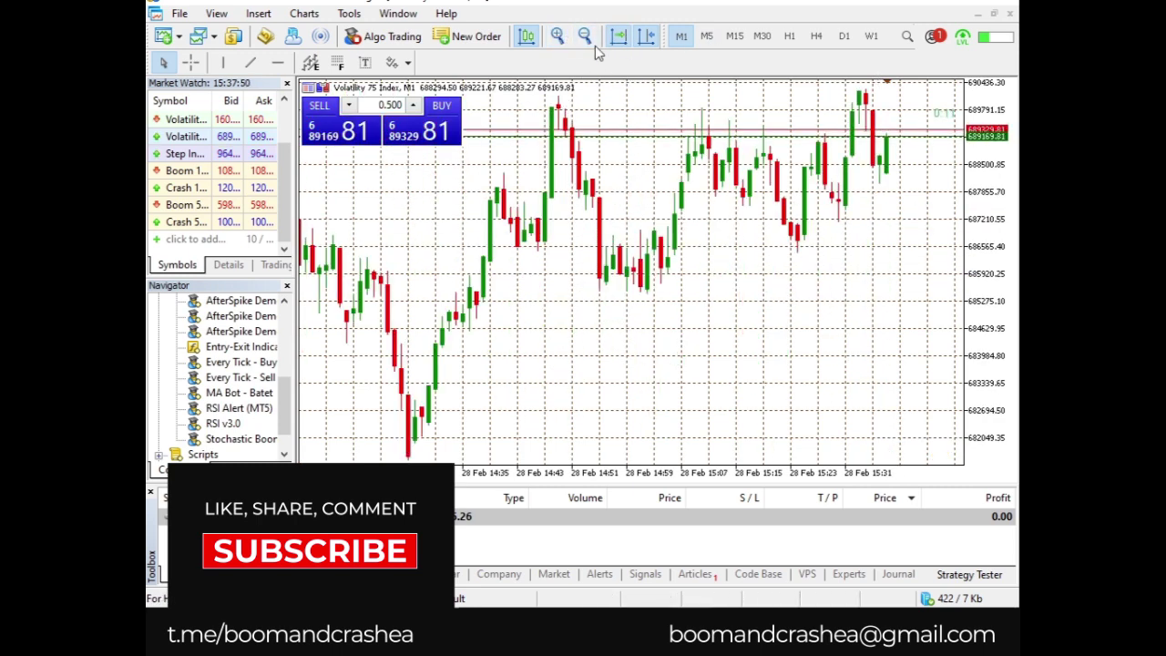
left_click(584, 36)
Set the one-click trading volume to 0.001 and open a sell position on Volatility 75 Index.
left_click(375, 105)
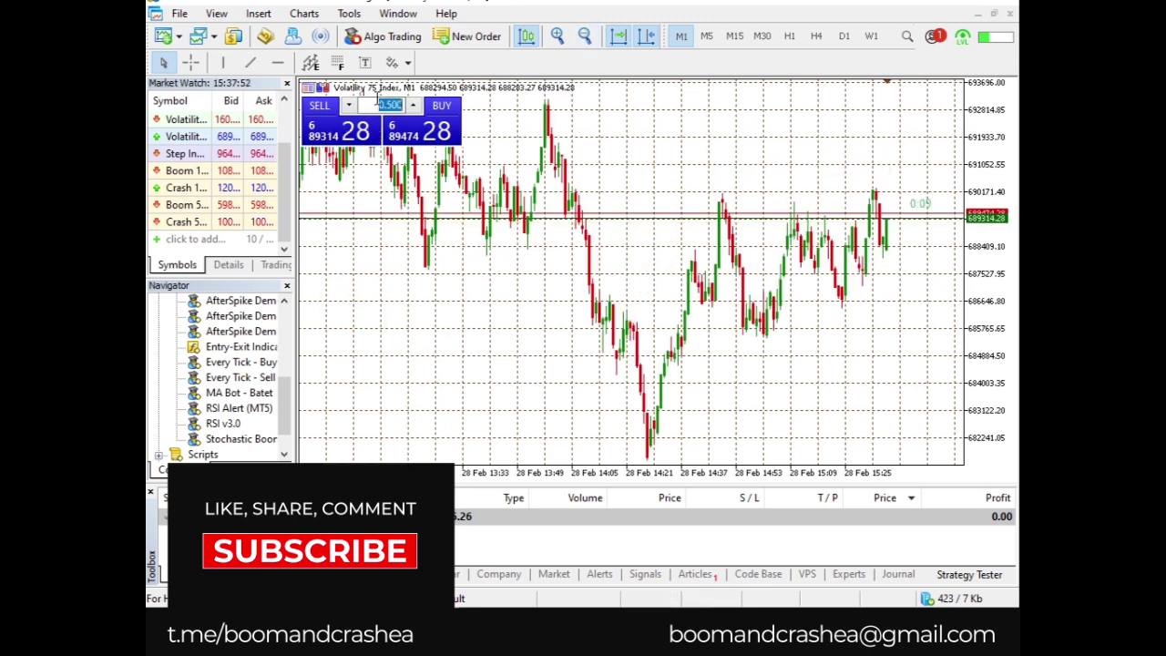
key("BackSpace")
type("0.001")
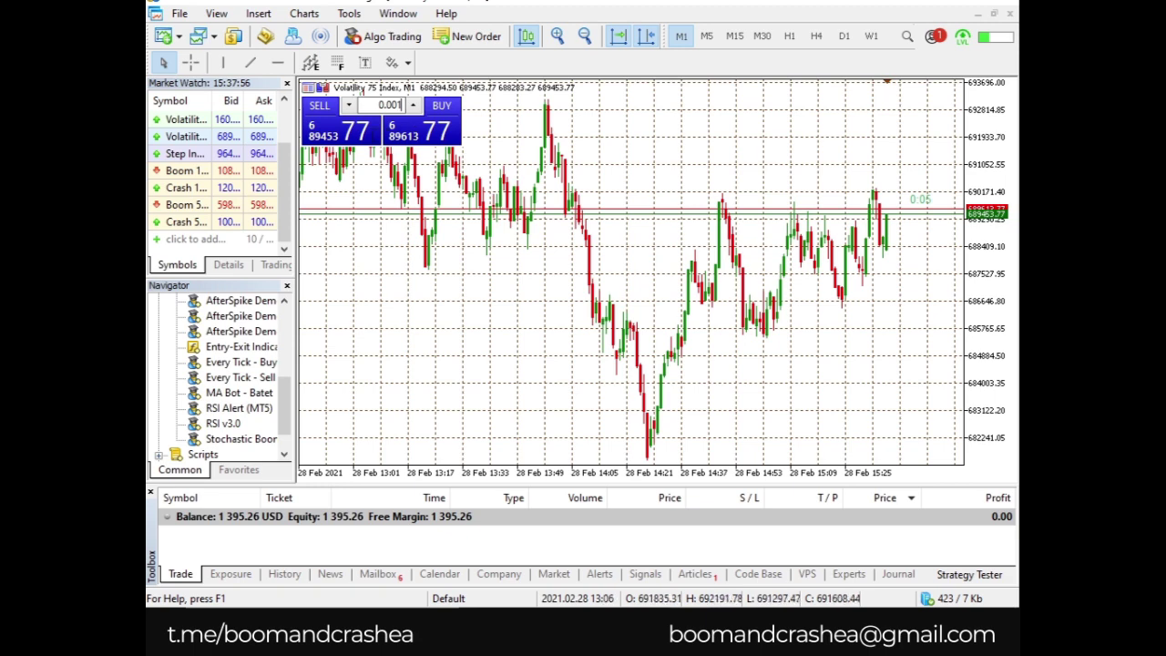
left_click(319, 105)
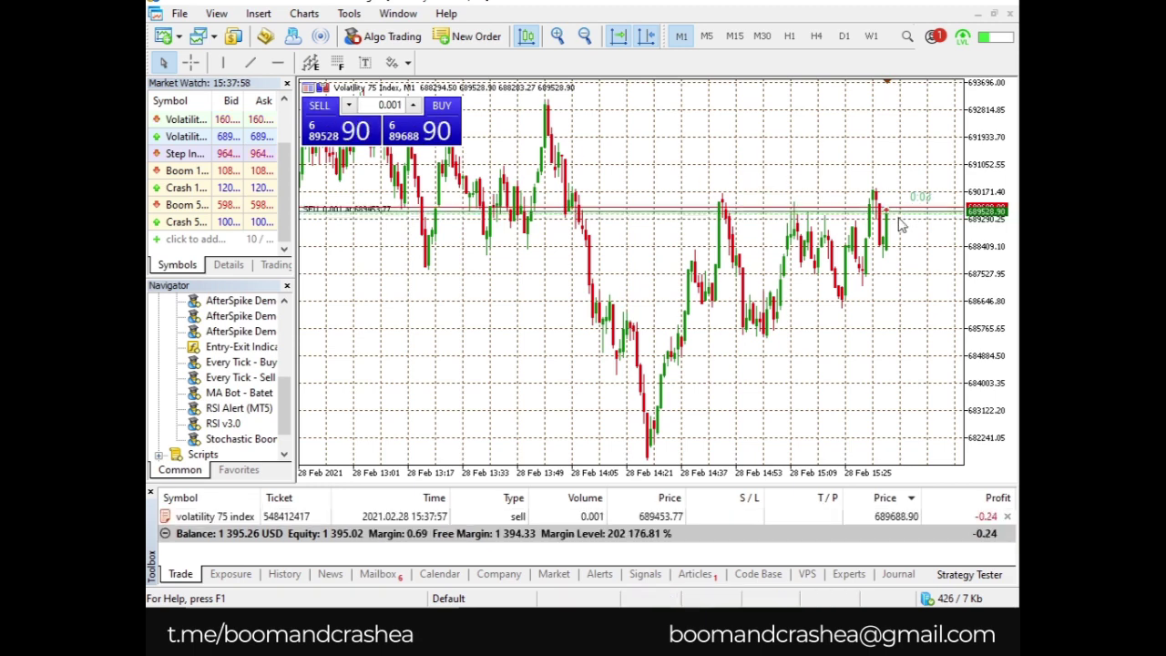
Give the Volatility 75 sell position a stop loss at 690033.48 and a take profit at 688684.26 on the chart.
left_click_drag(902, 227, 905, 197)
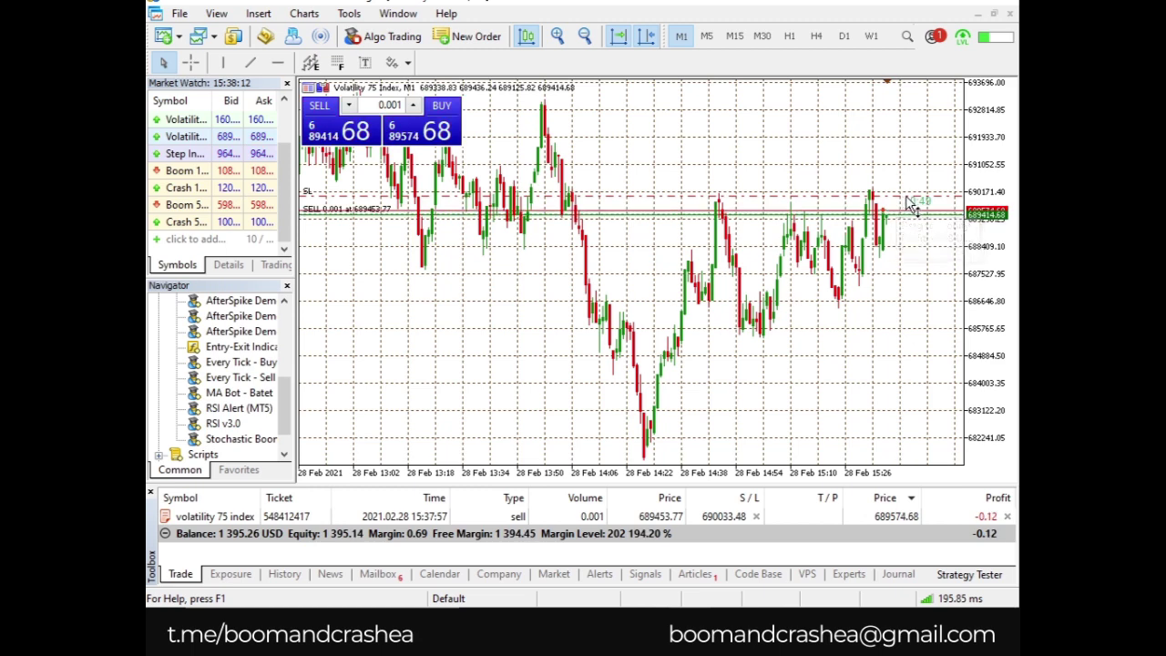
left_click_drag(909, 218, 910, 239)
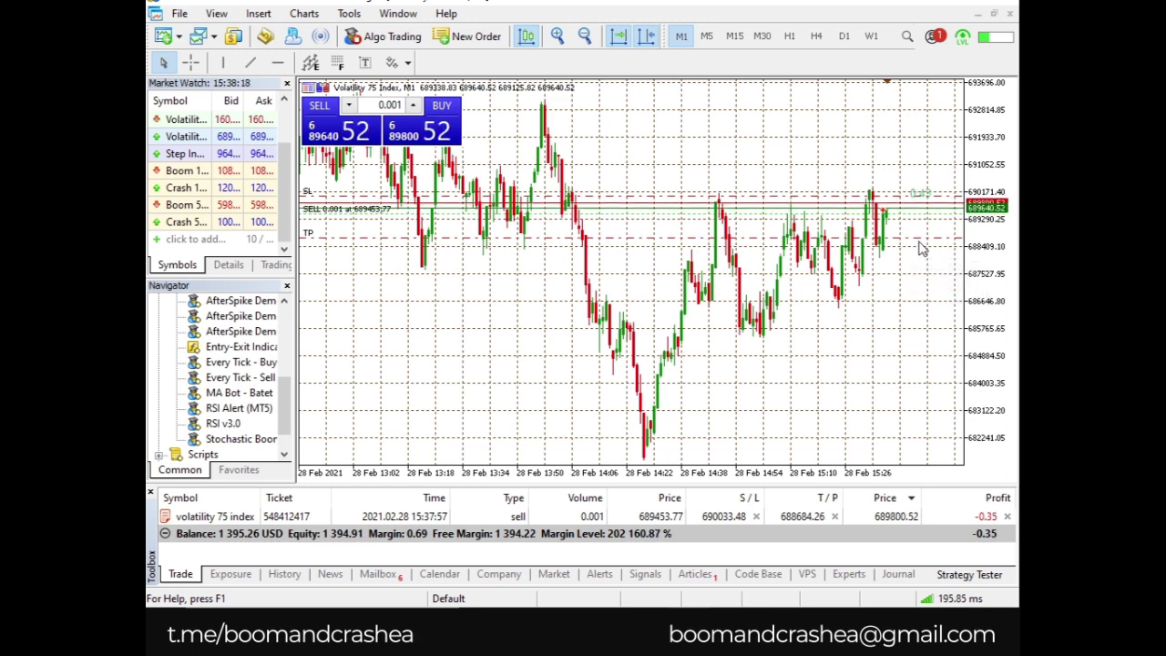
left_click(921, 216)
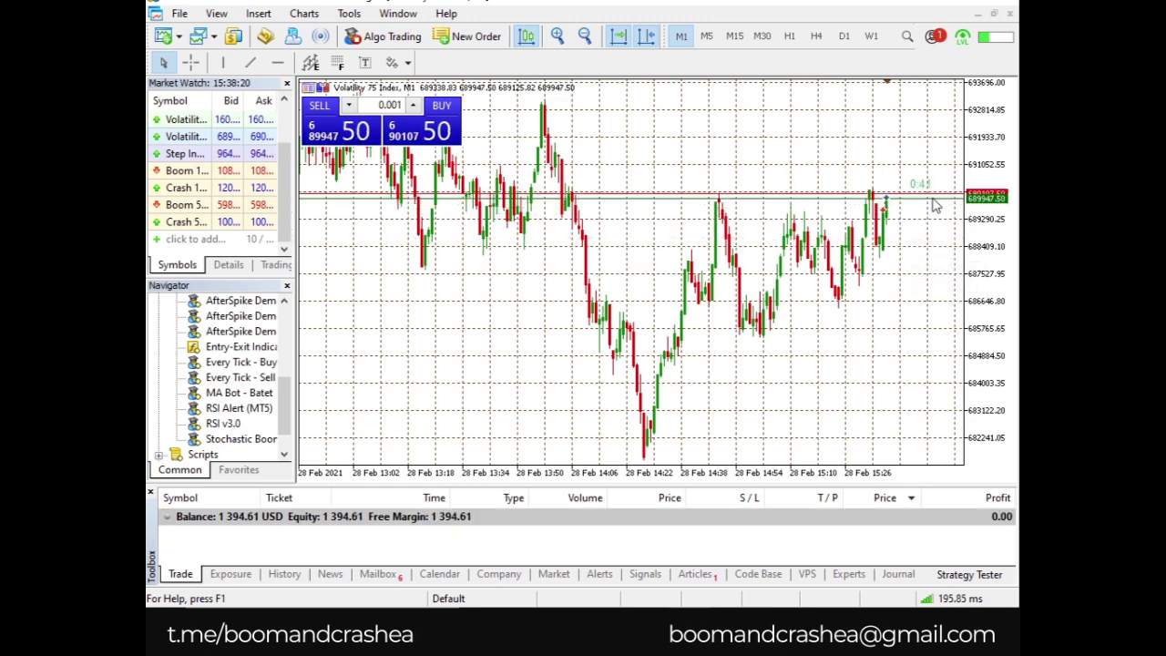
Check the profit of the closed Volatility 75 sell in the trade history and return to the open positions.
left_click(285, 574)
left_click(901, 537)
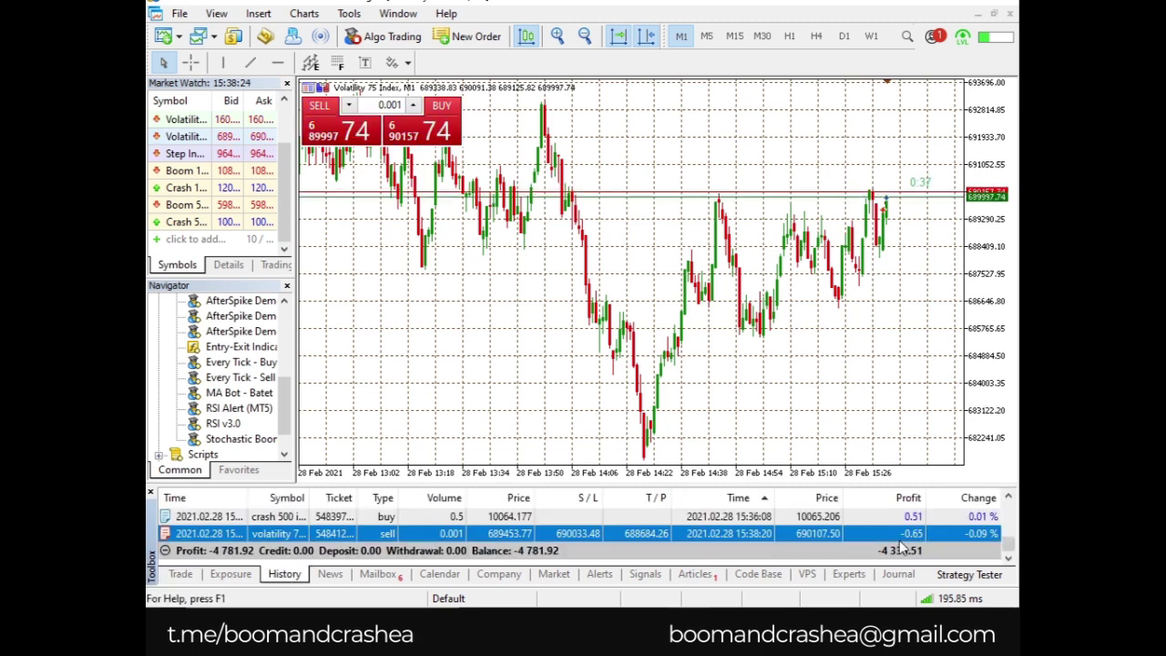
left_click(180, 573)
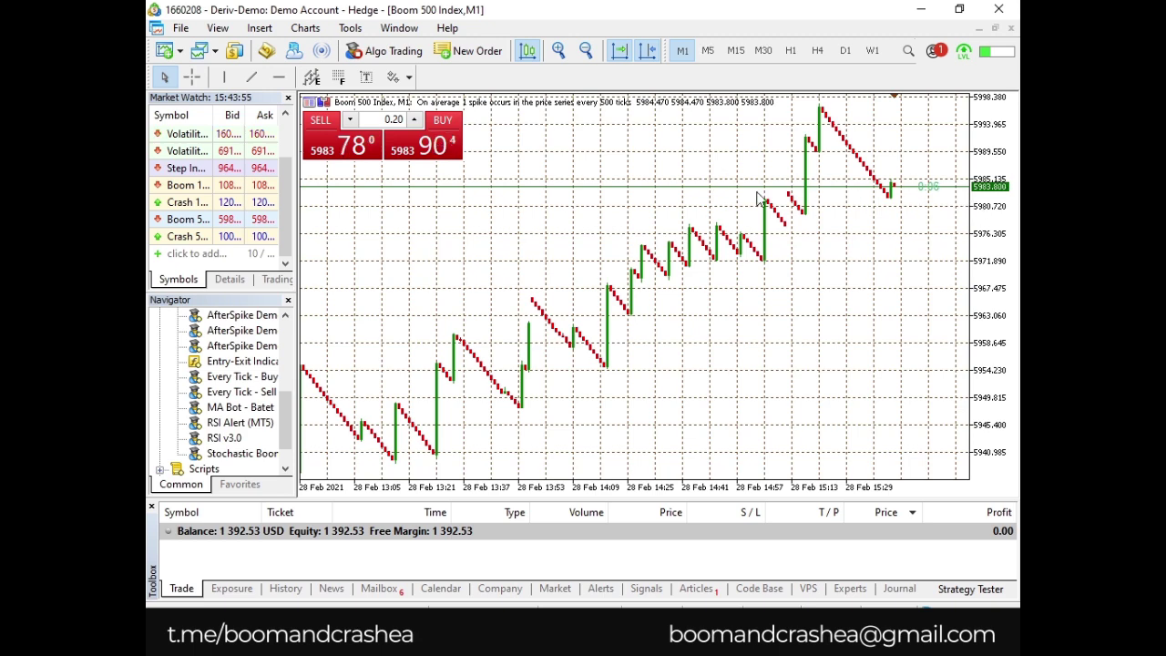
Sell 0.2 lots of Boom 500 Index and set its take profit to 5978.652 and stop loss to about 5986.4.
left_click(361, 141)
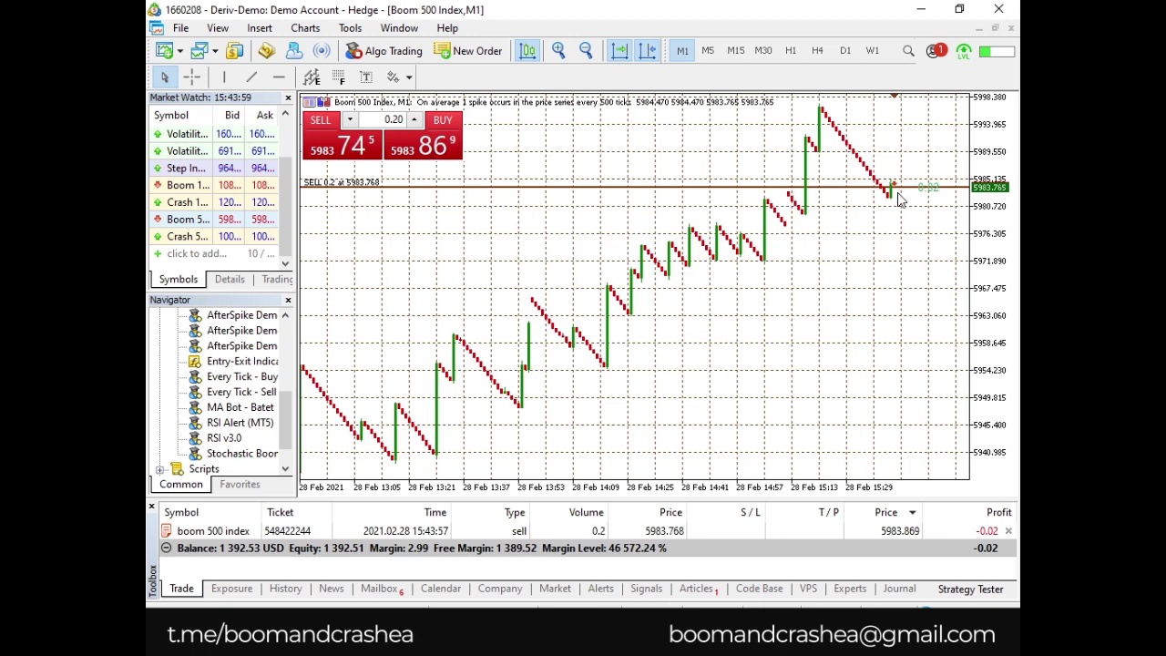
left_click_drag(904, 190, 899, 222)
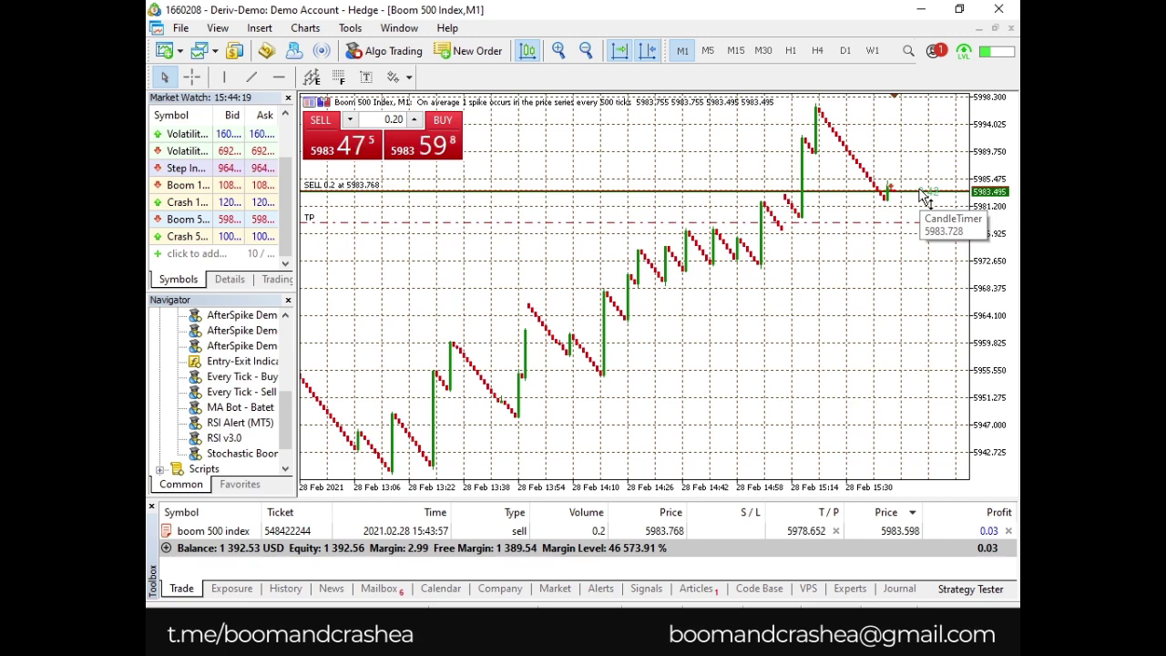
left_click_drag(924, 192, 922, 178)
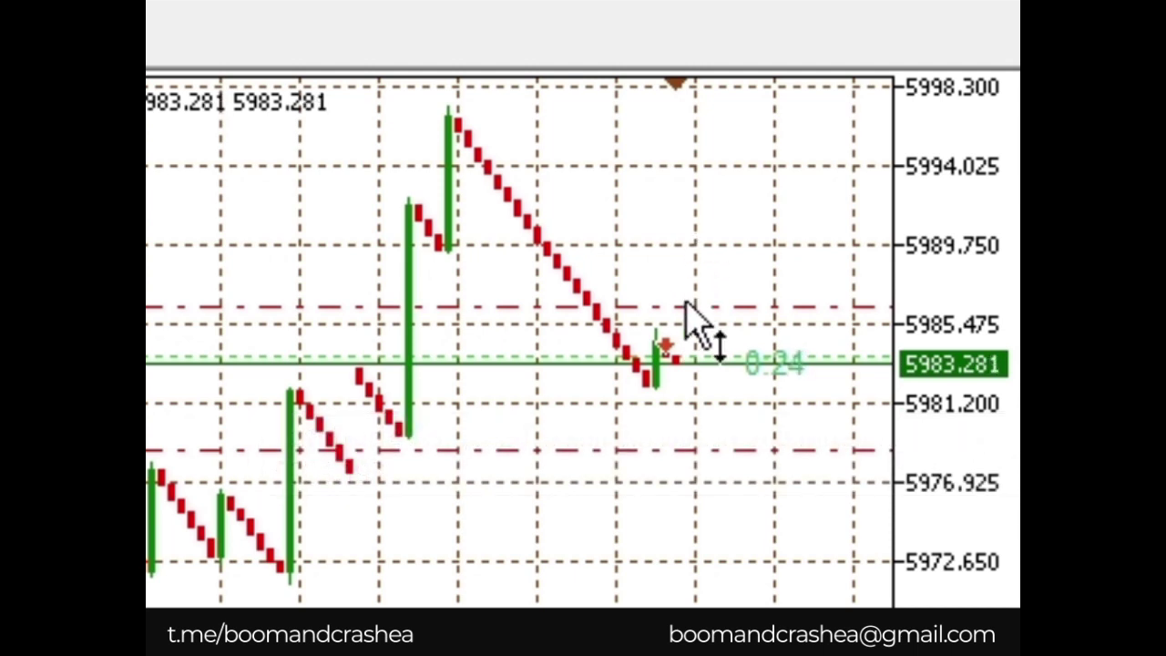
Lower the Boom 500 sell's stop loss to 5985.063, and again below the entry price to follow the falling market.
left_click_drag(690, 307, 709, 335)
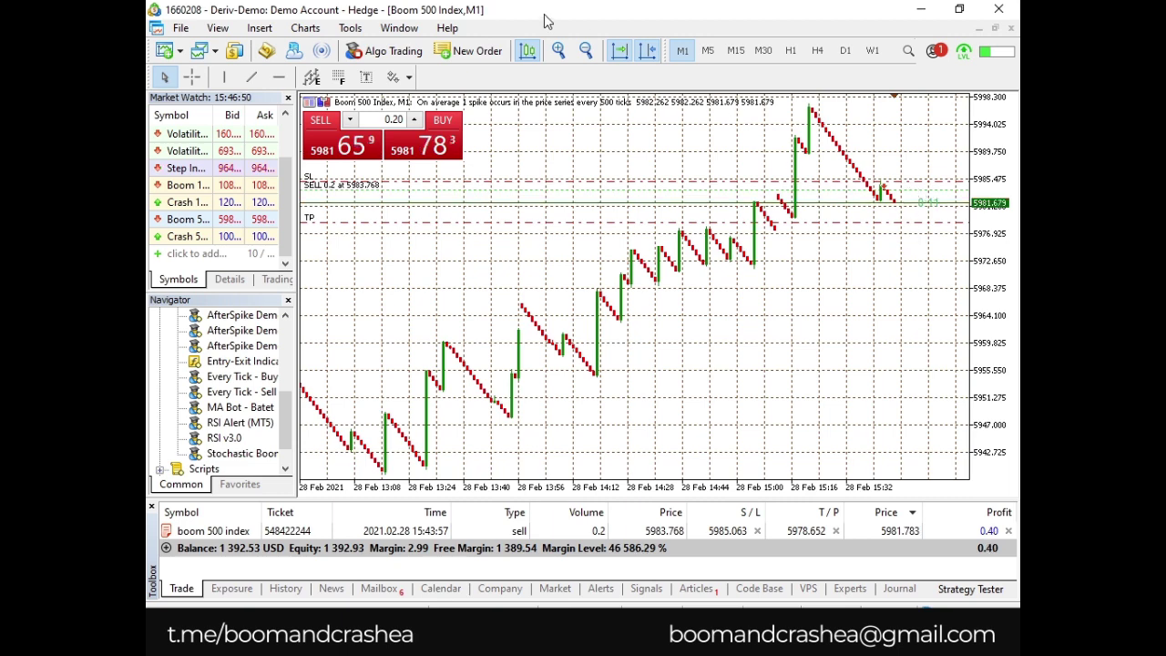
left_click(561, 51)
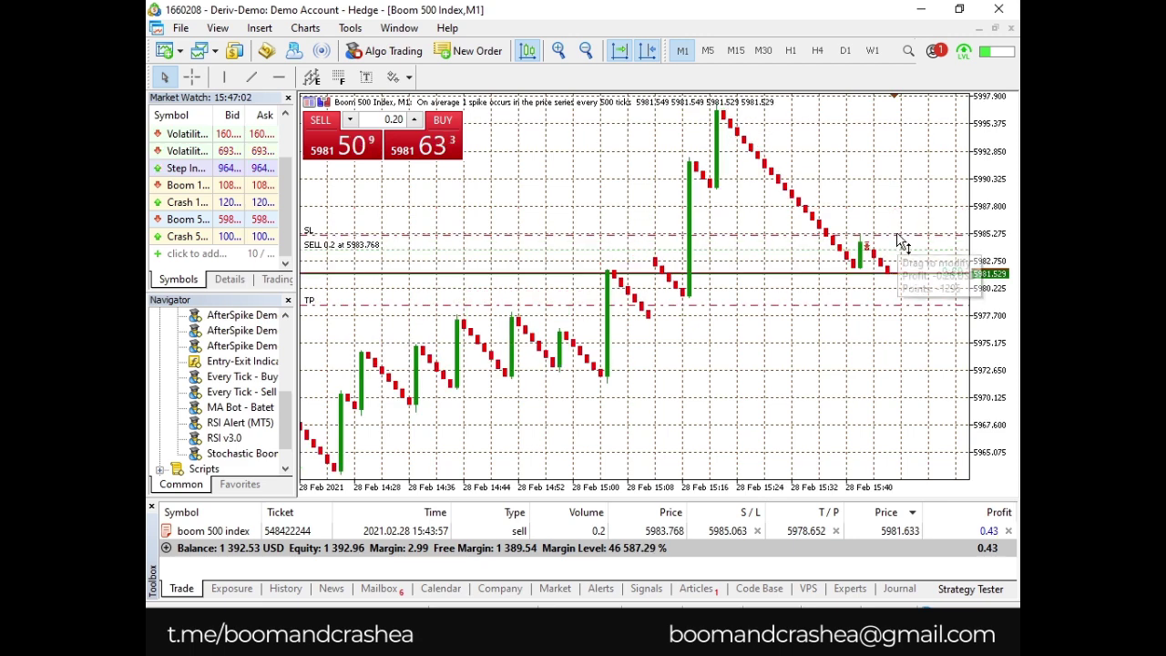
left_click_drag(899, 236, 913, 274)
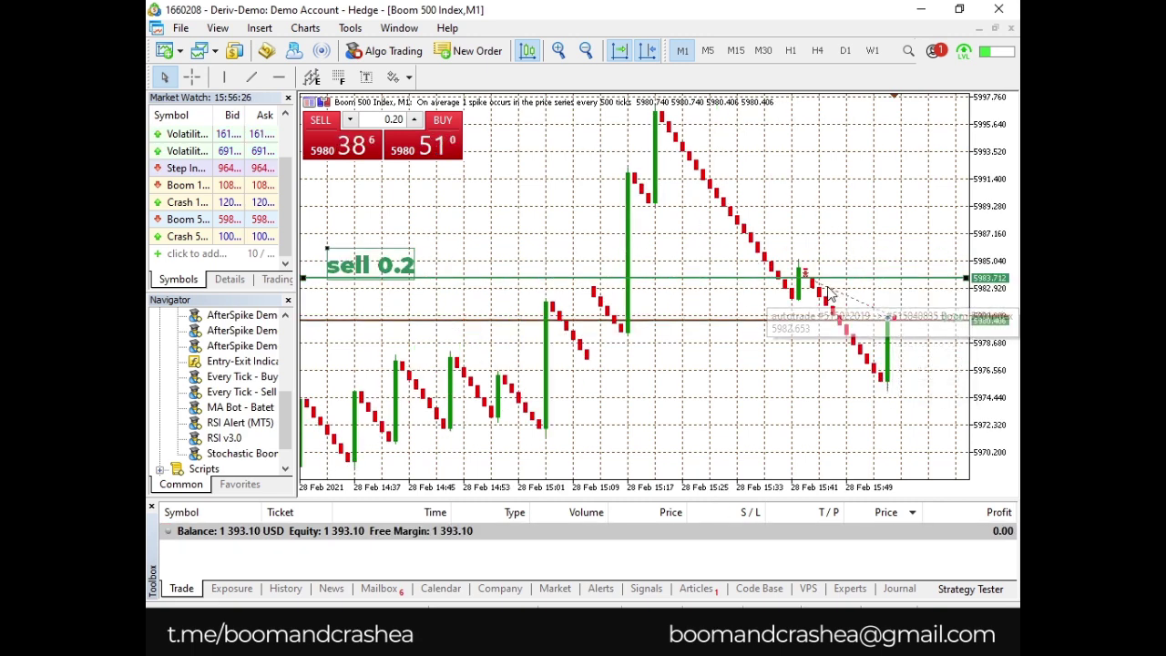
Examine the closed Boom 500 sell in the trade history and its entry and exit markers on the chart.
mouse_move(809, 282)
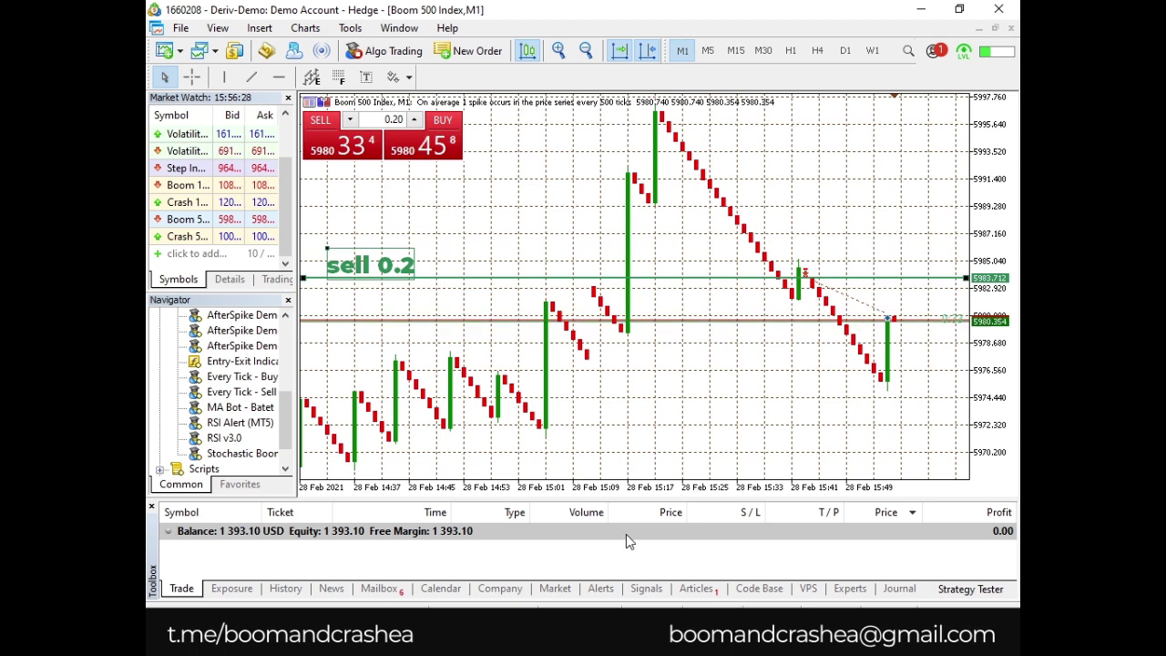
left_click(290, 588)
left_click(925, 549)
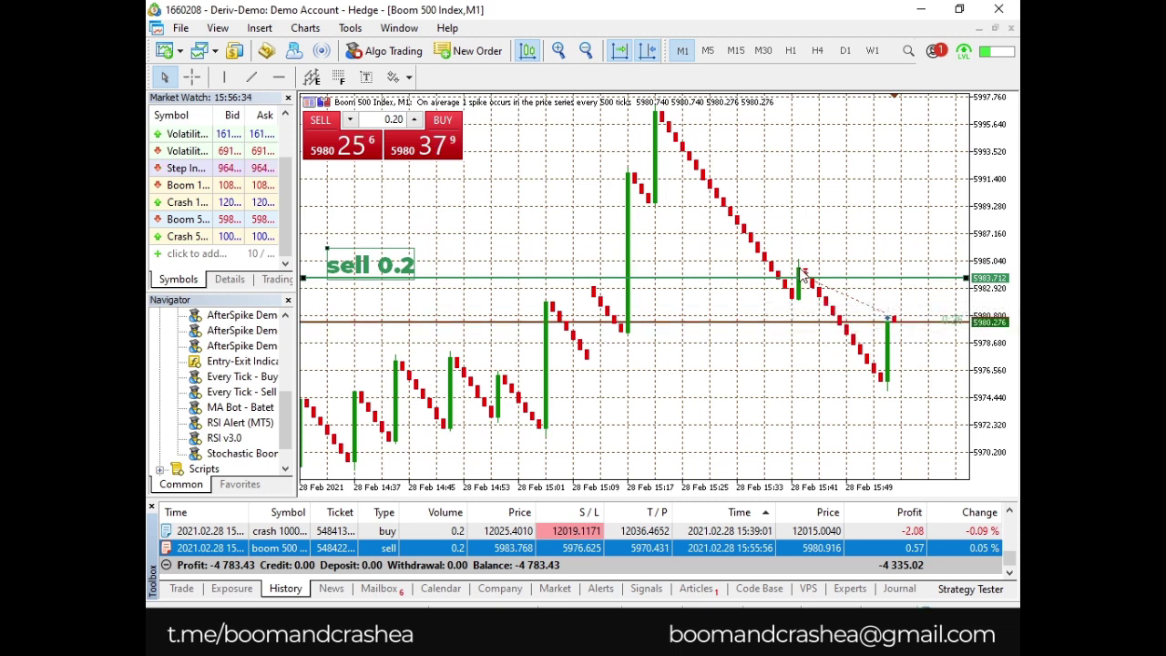
mouse_move(809, 284)
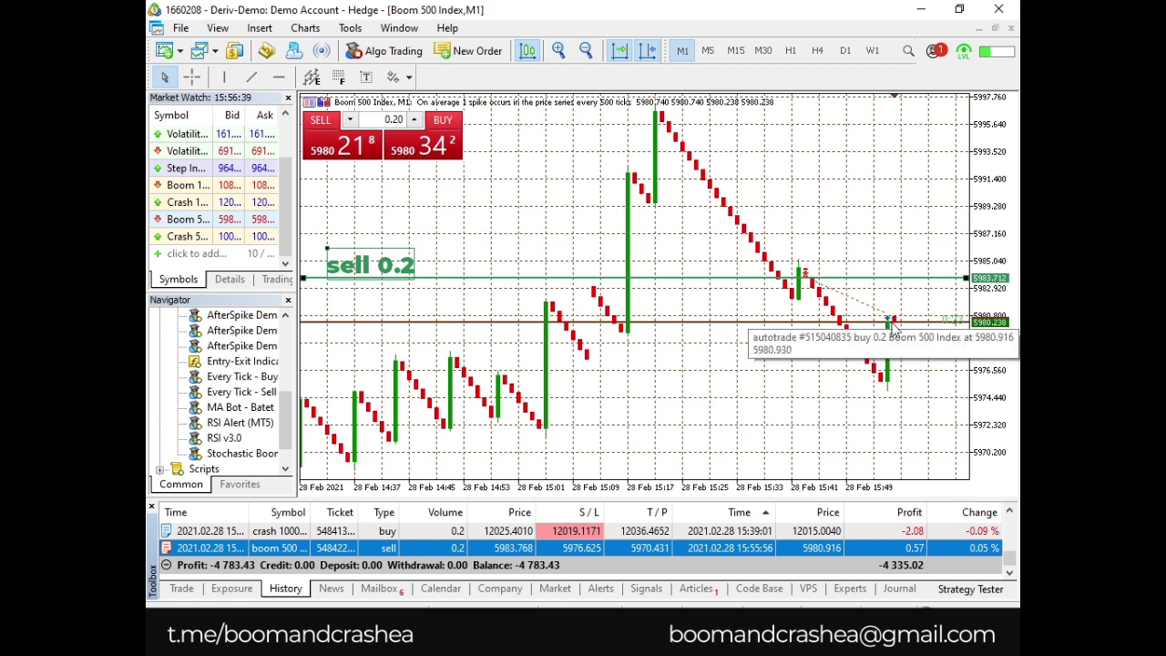
mouse_move(884, 324)
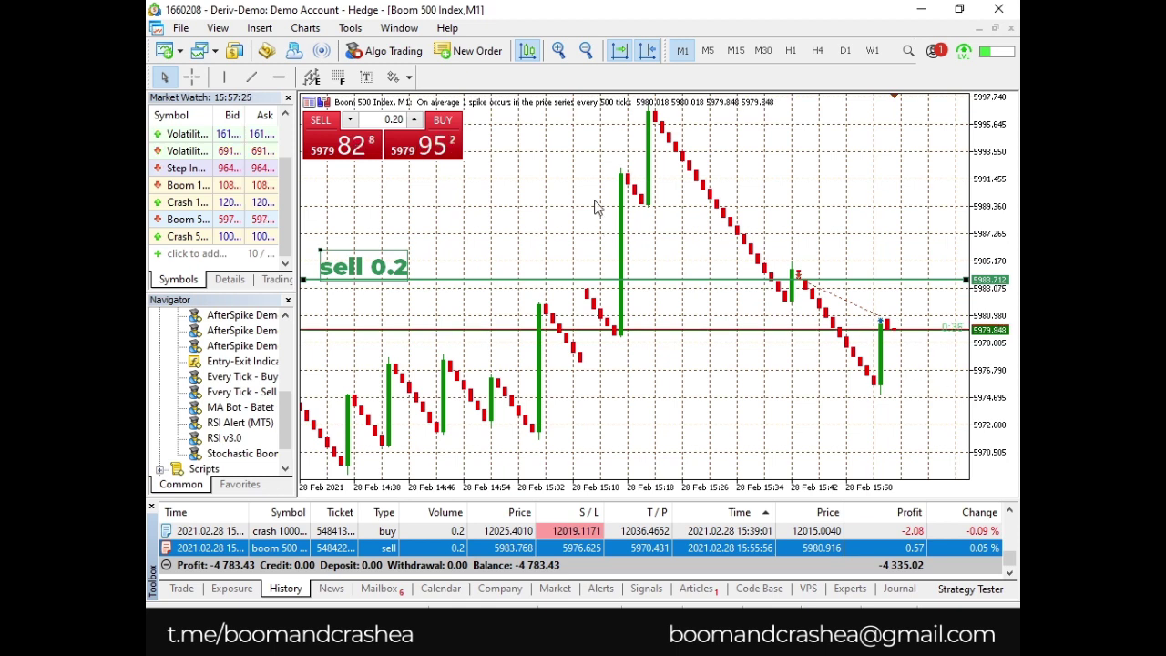
Buy 0.2 lots of Boom 500 Index with a stop loss at about 5977.4 and a take profit at about 5987.6.
left_click(413, 152)
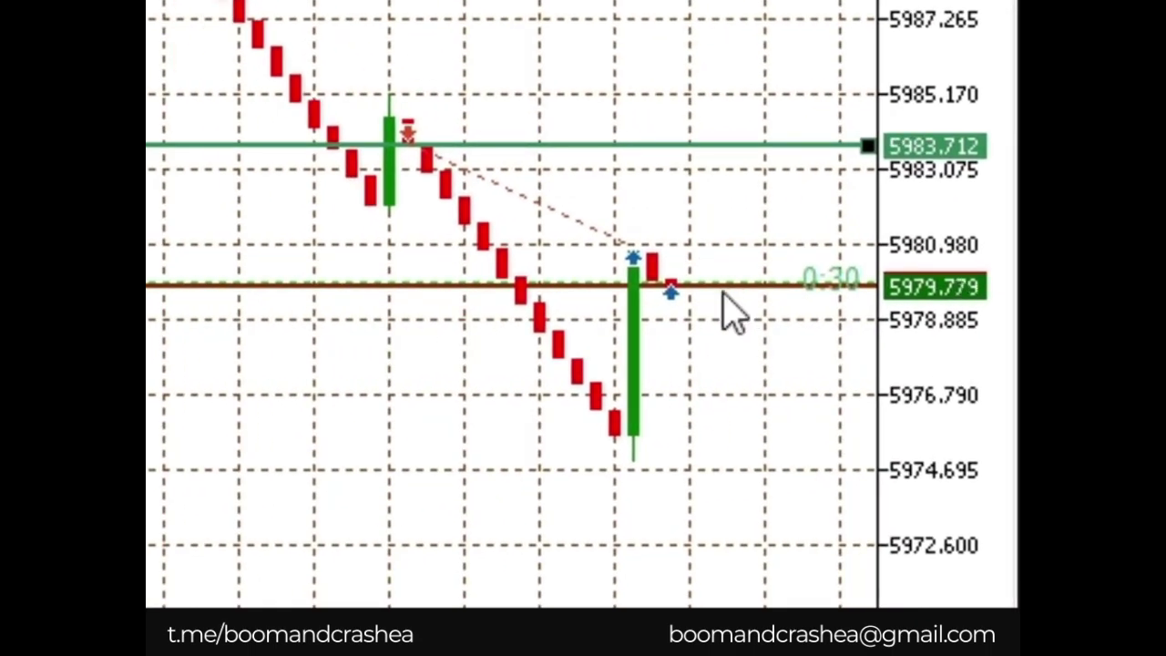
left_click_drag(725, 286, 744, 377)
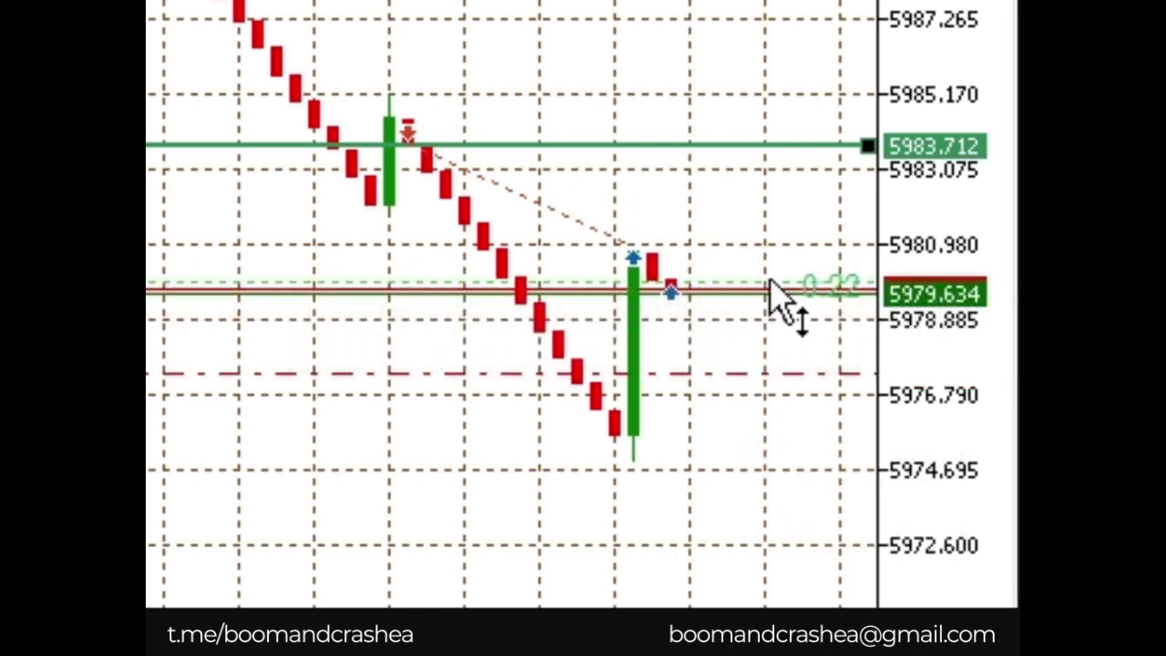
left_click_drag(729, 288, 721, 116)
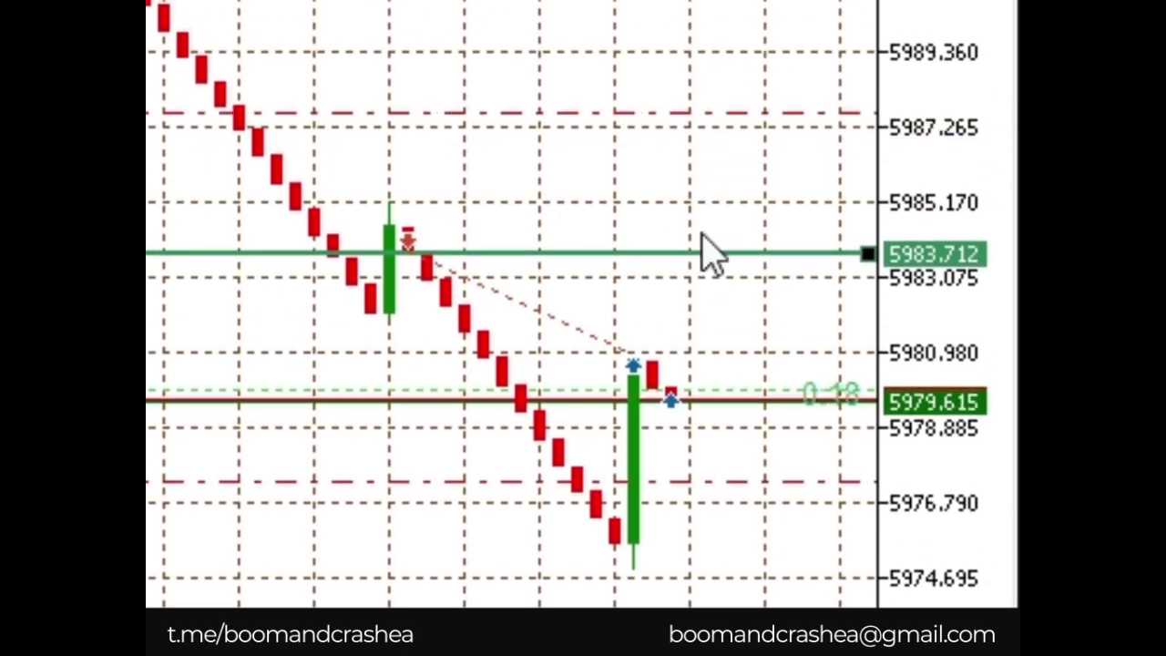
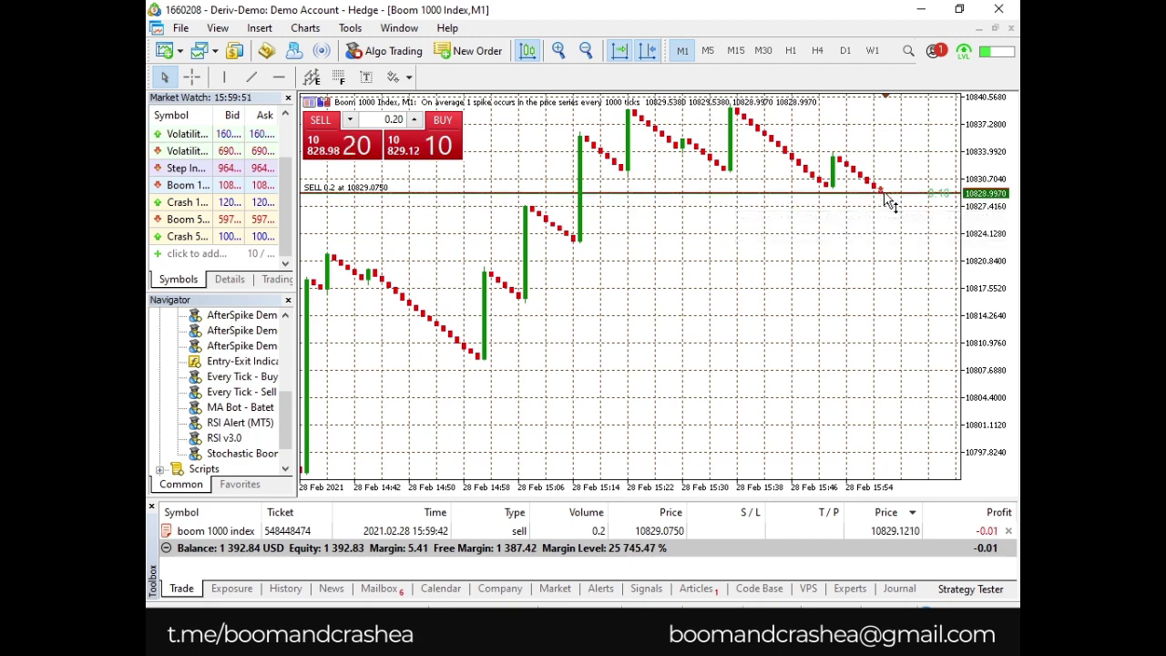
Open a custom trailing stop for the Boom 1000 Index sell position and try a level of 1000 points.
right_click(883, 194)
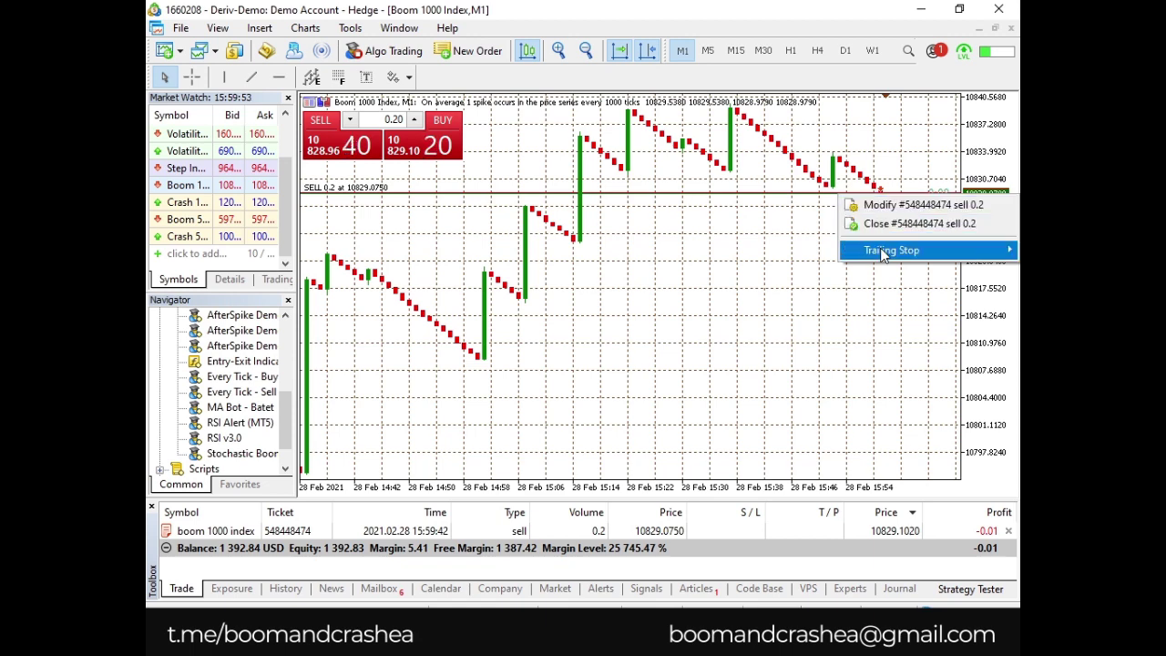
mouse_move(893, 250)
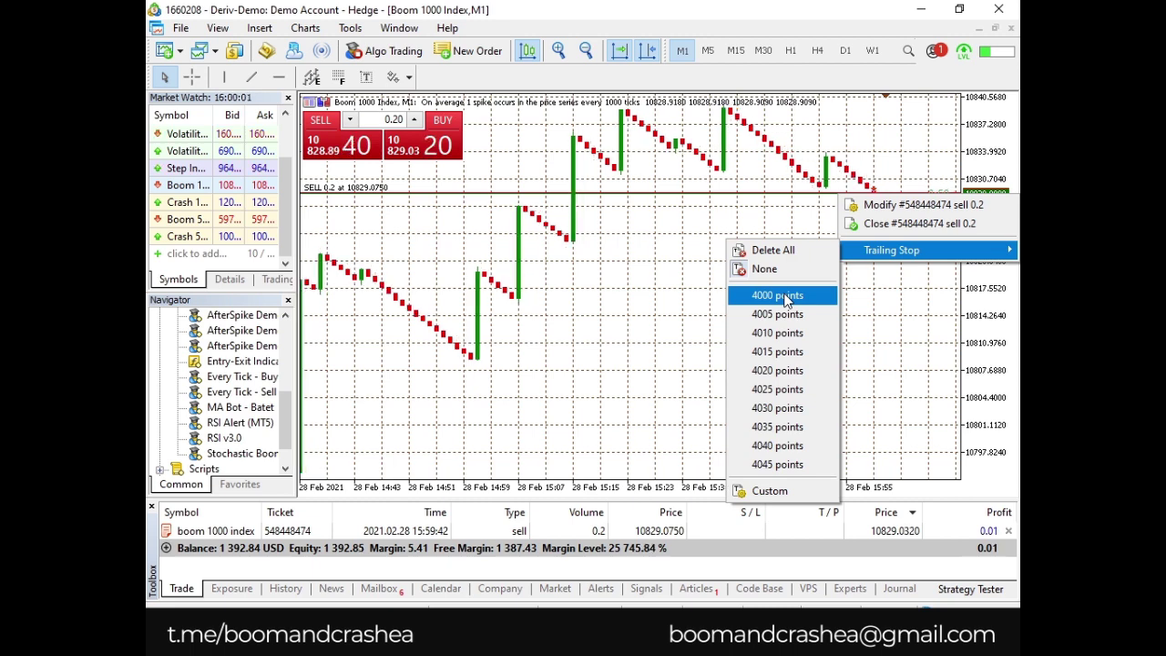
left_click(769, 490)
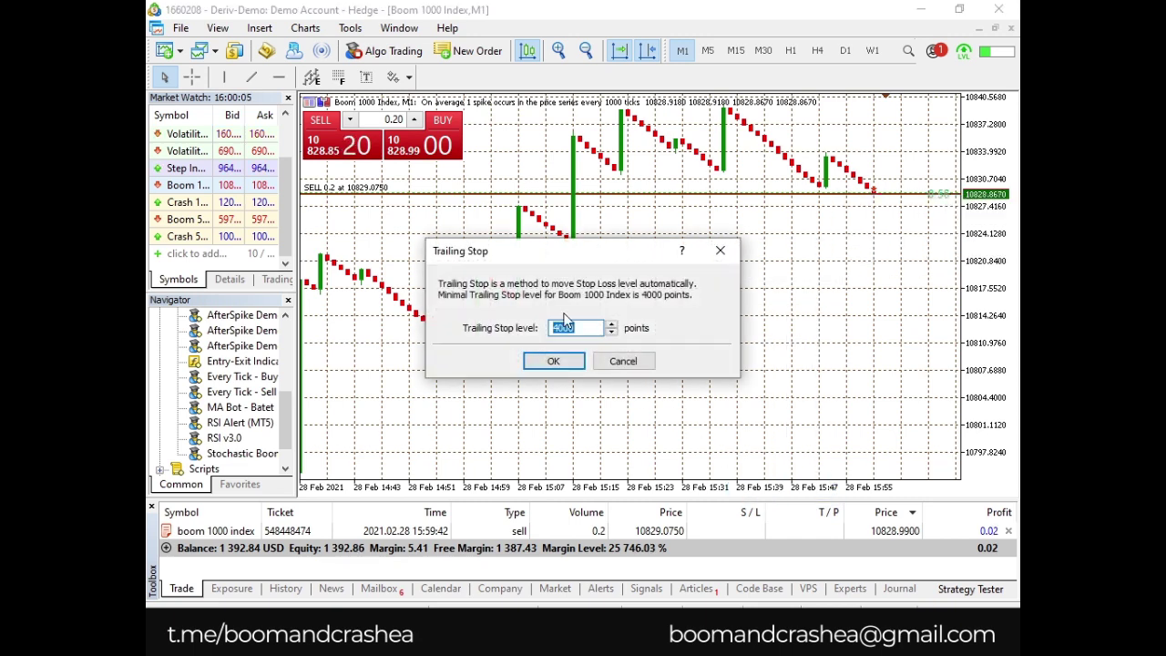
type("1")
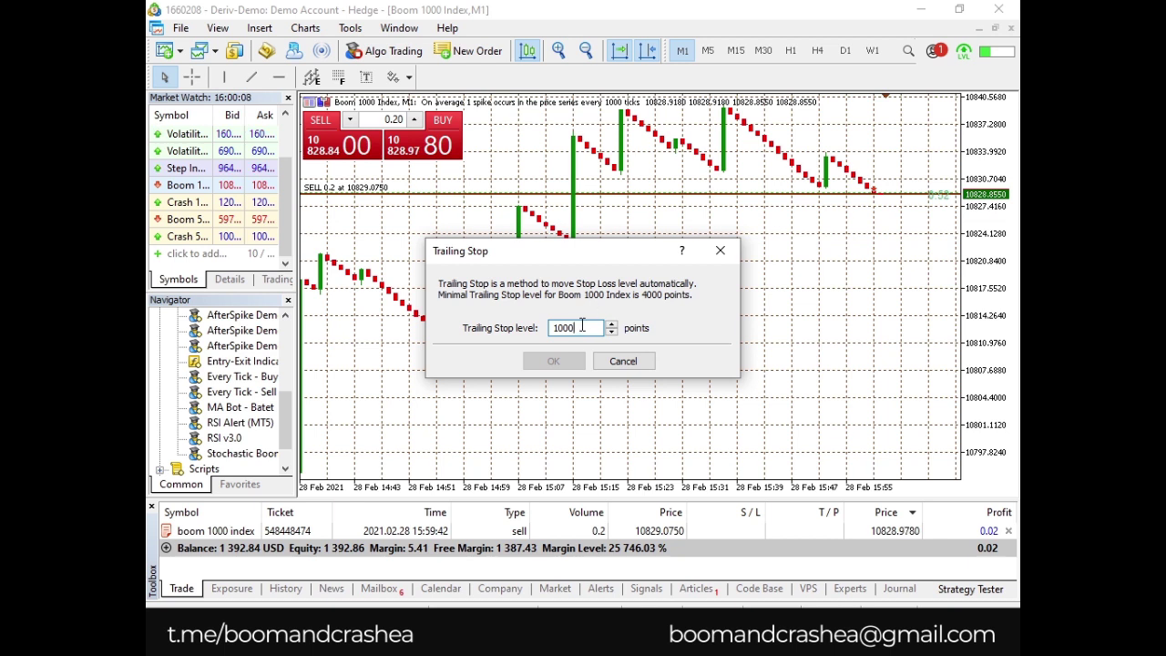
Try other trailing stop levels for the Boom 1000 sell, including 20000 and 3000 points.
left_click_drag(578, 328, 517, 331)
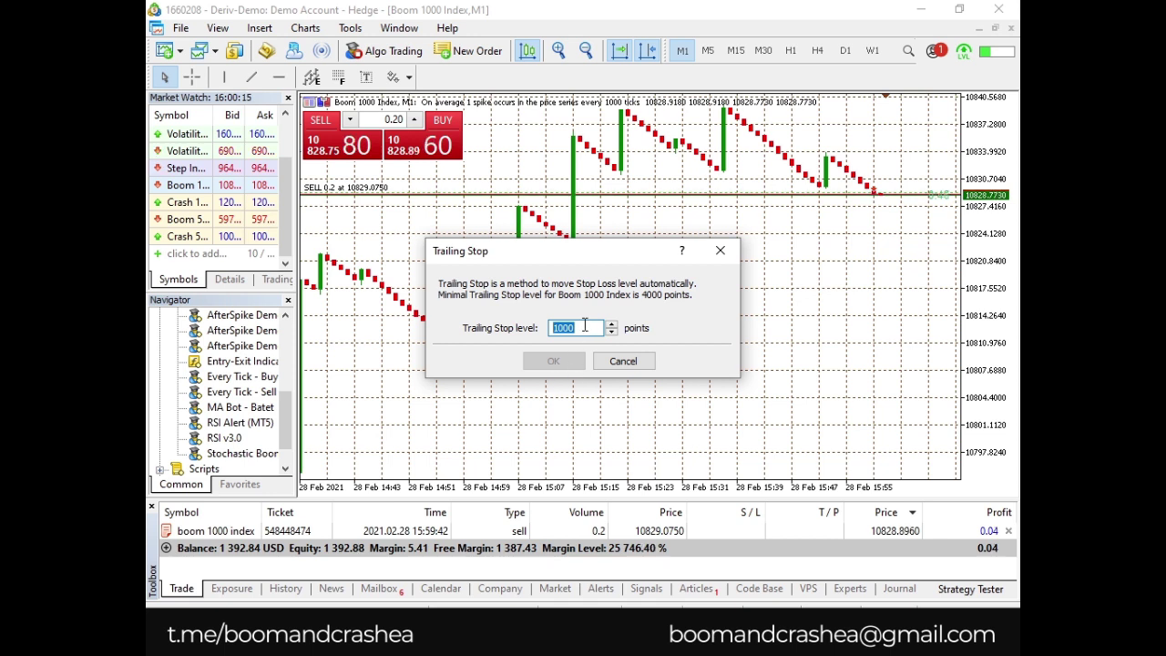
type("20000")
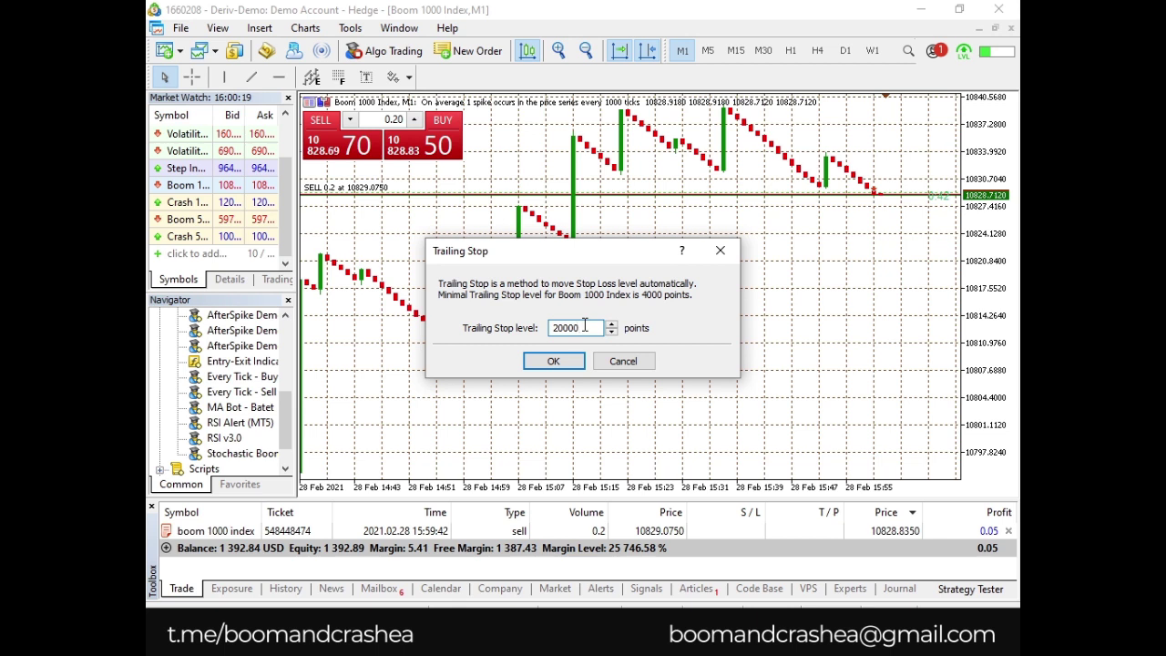
key("BackSpace")
key("BackSpace")
key("BackSpace")
key("BackSpace")
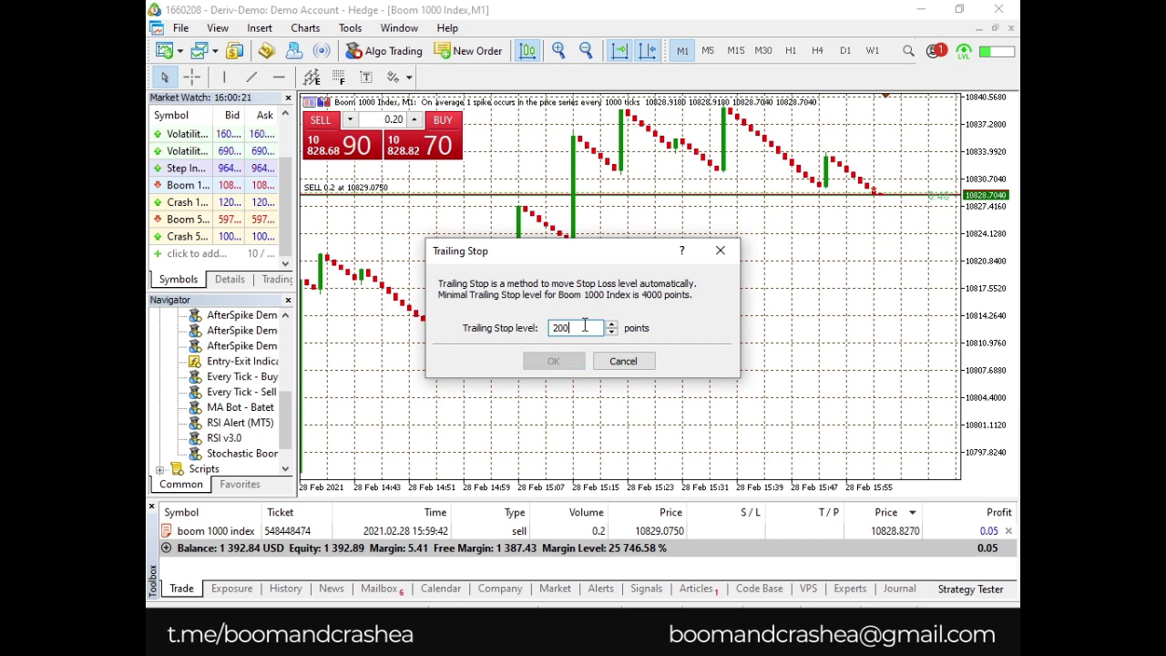
key("BackSpace")
type("4000")
key("BackSpace")
key("BackSpace")
key("BackSpace")
key("BackSpace")
type("5")
key("BackSpace")
type("0")
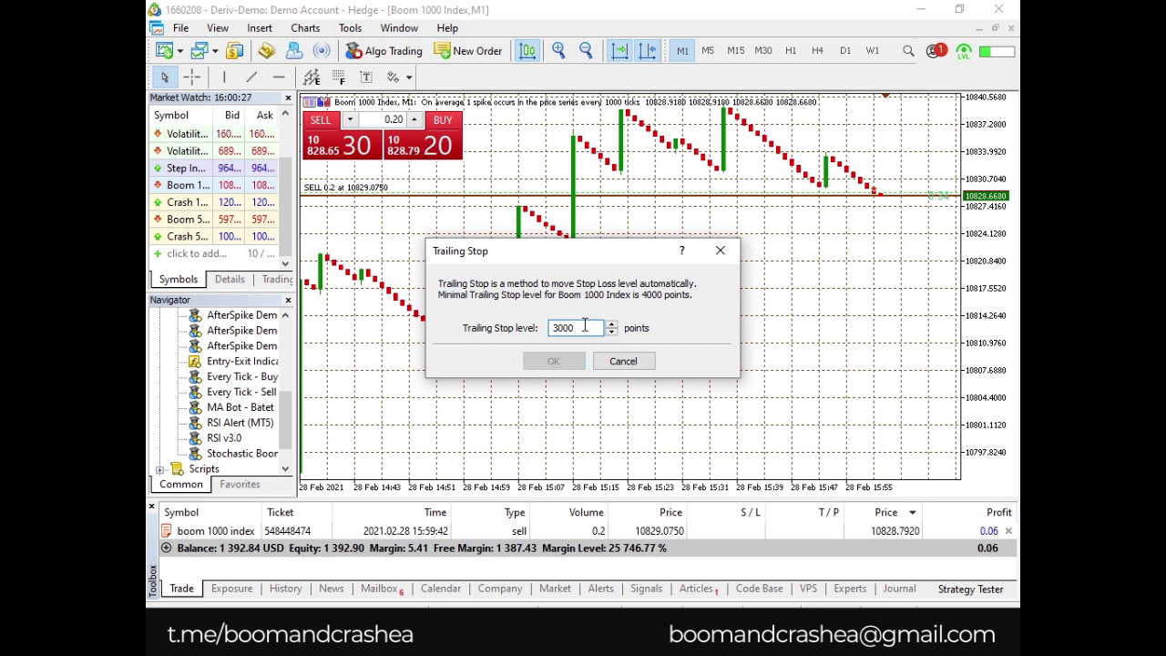
Set the Boom 1000 sell position's trailing stop level to 4000 points and apply it.
key("BackSpace")
key("BackSpace")
key("BackSpace")
type("0000")
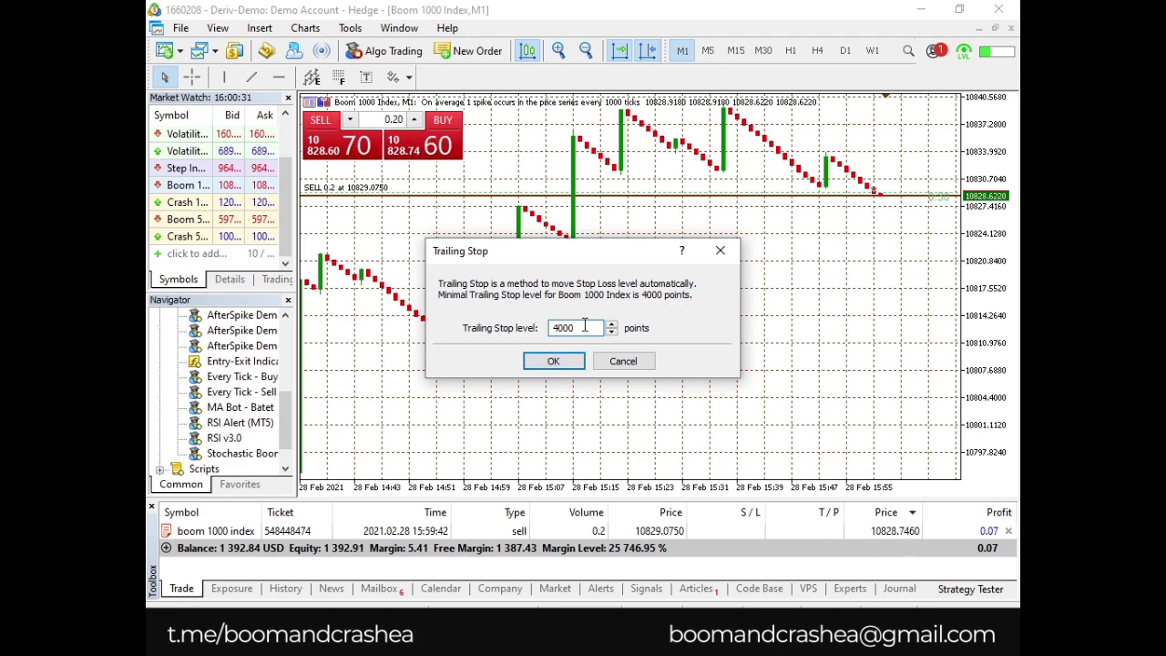
left_click(558, 361)
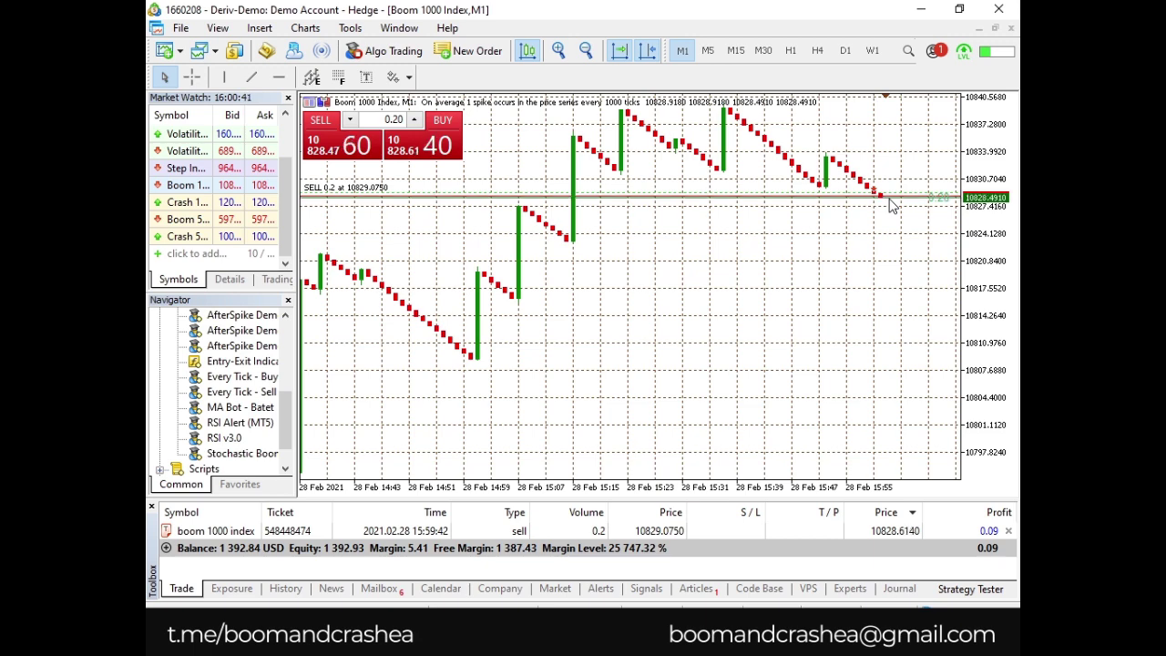
Examine how the trailing stop loss line follows the price of the Boom 1000 sell position at closer and wider chart scales.
left_click_drag(890, 200, 908, 206)
left_click(565, 49)
left_click(566, 49)
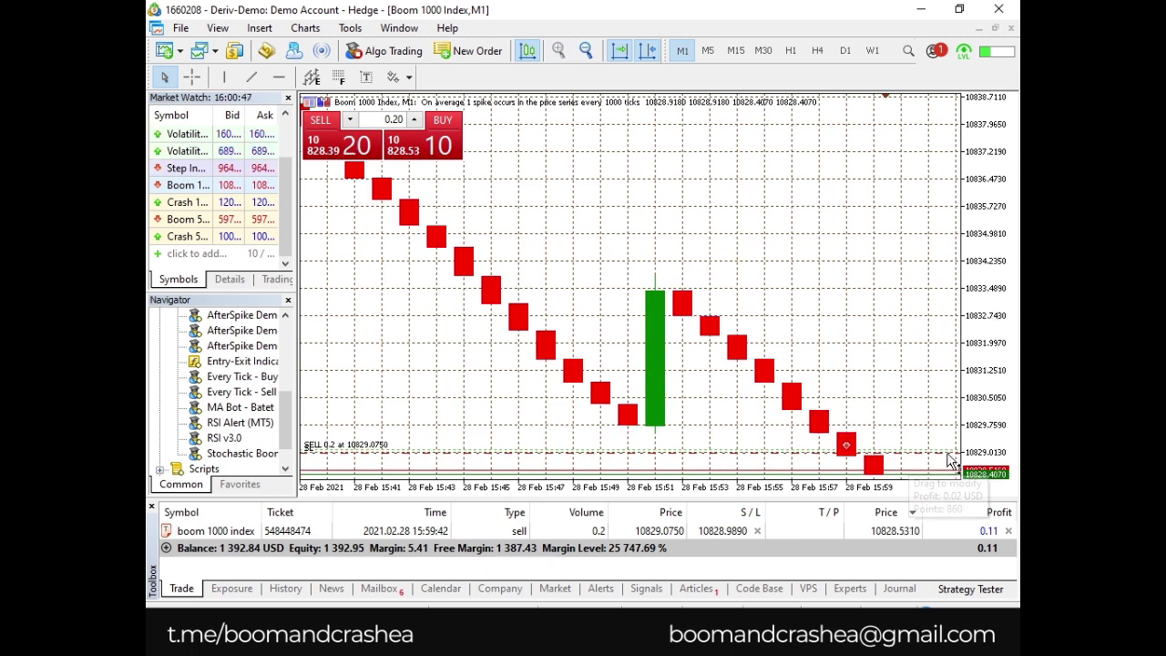
left_click(586, 50)
left_click(585, 50)
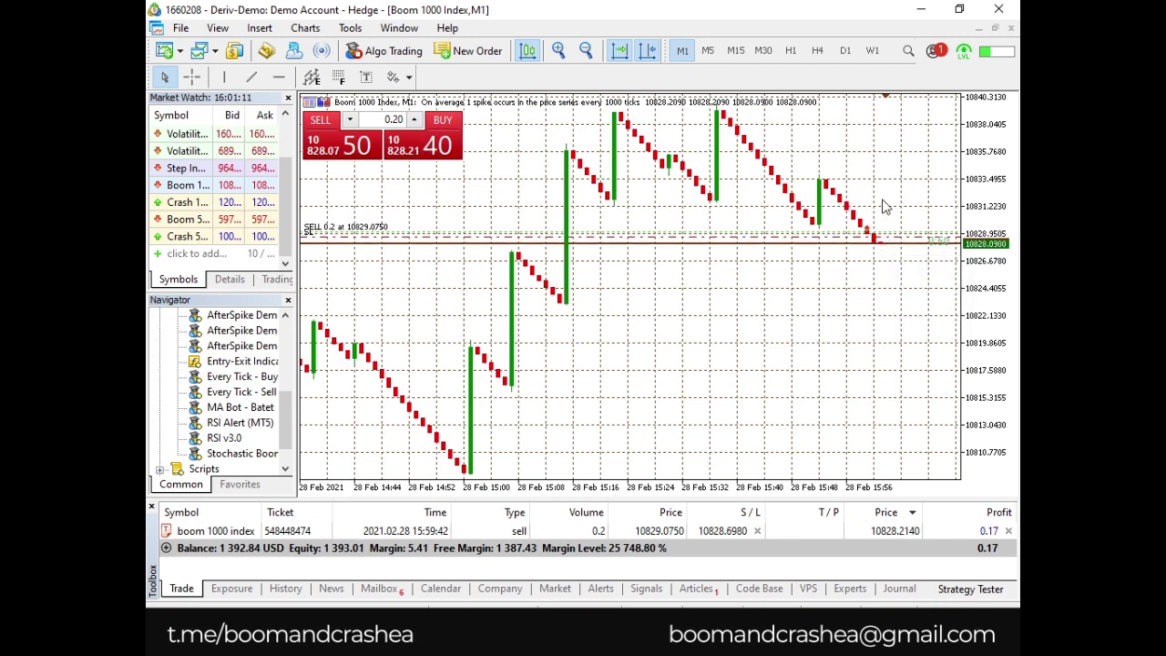
left_click(554, 51)
left_click(553, 51)
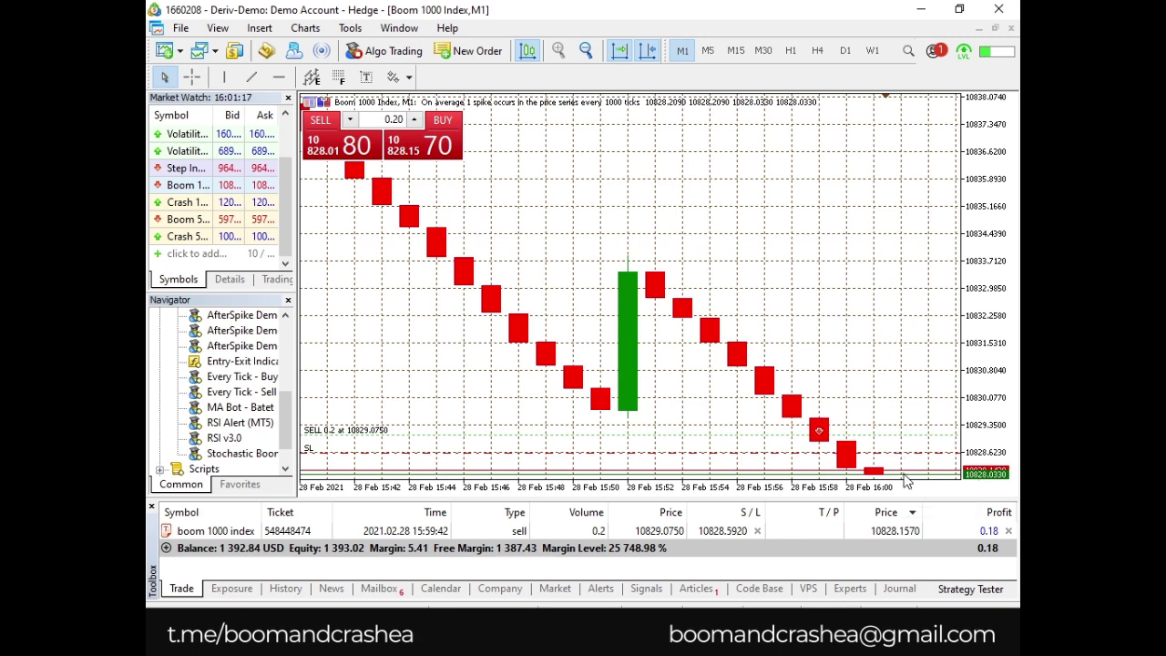
Undock and maximize the Boom 1000 chart to watch its stop loss line, and dock it back into the terminal.
right_click(764, 288)
left_click(787, 335)
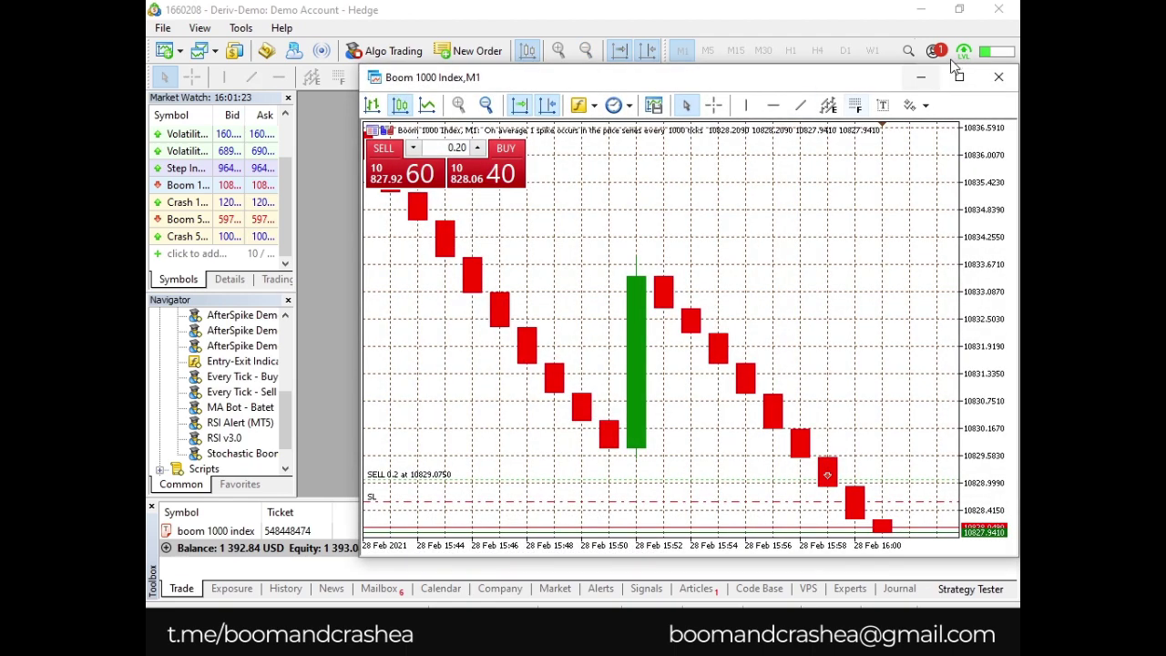
left_click(957, 75)
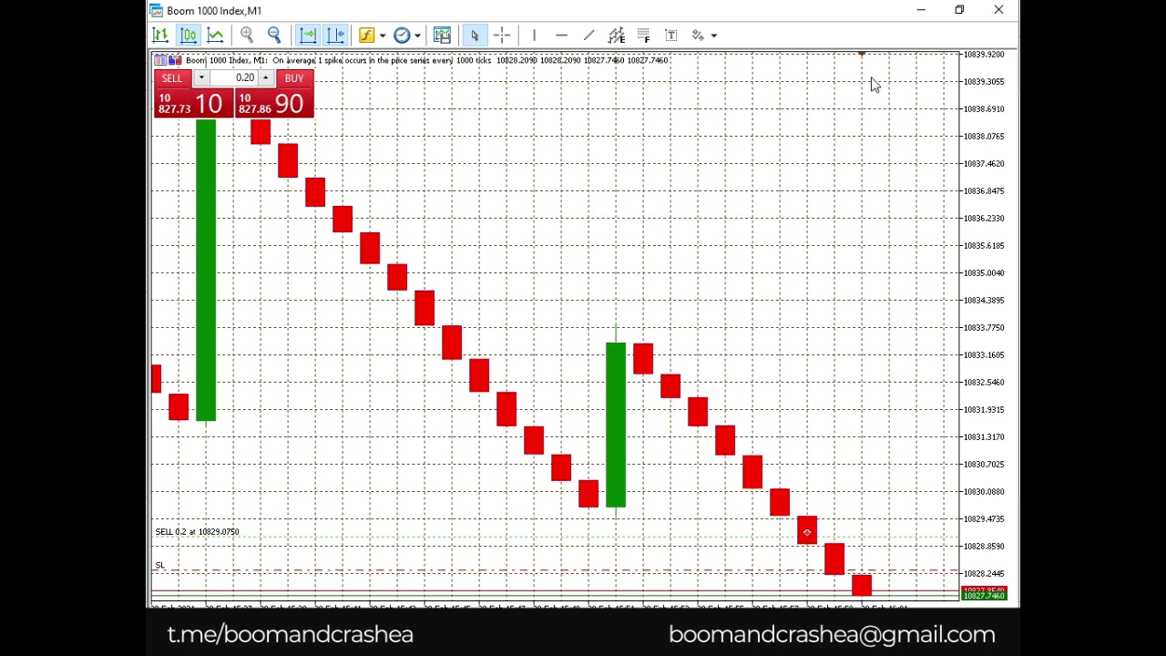
left_click(959, 11)
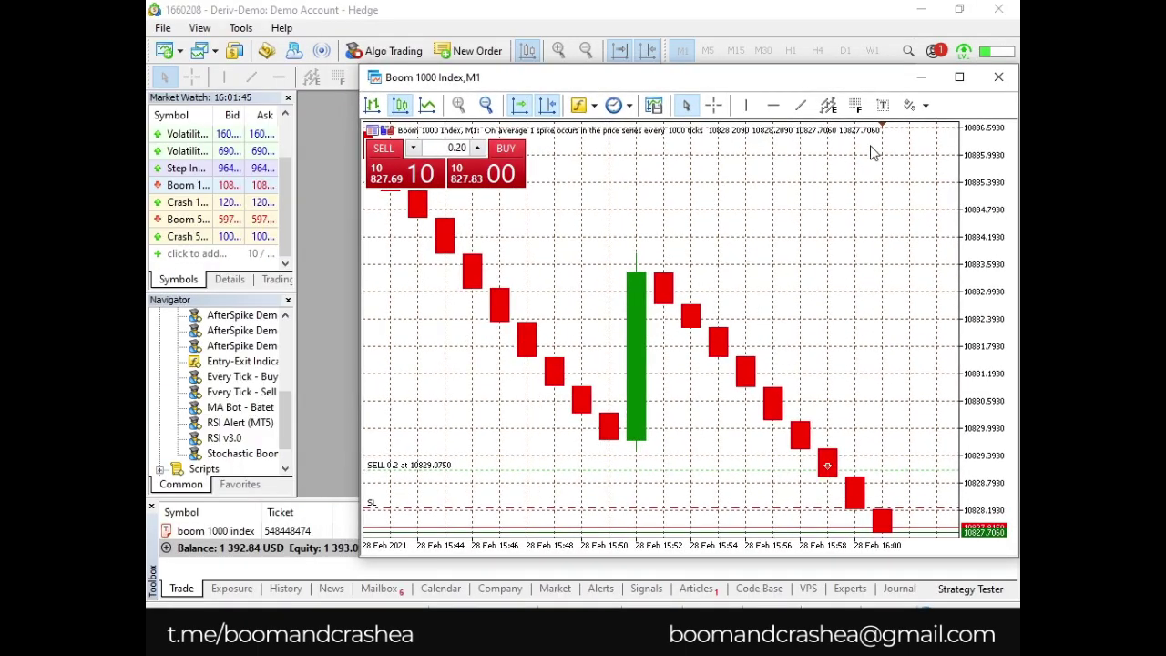
right_click(905, 162)
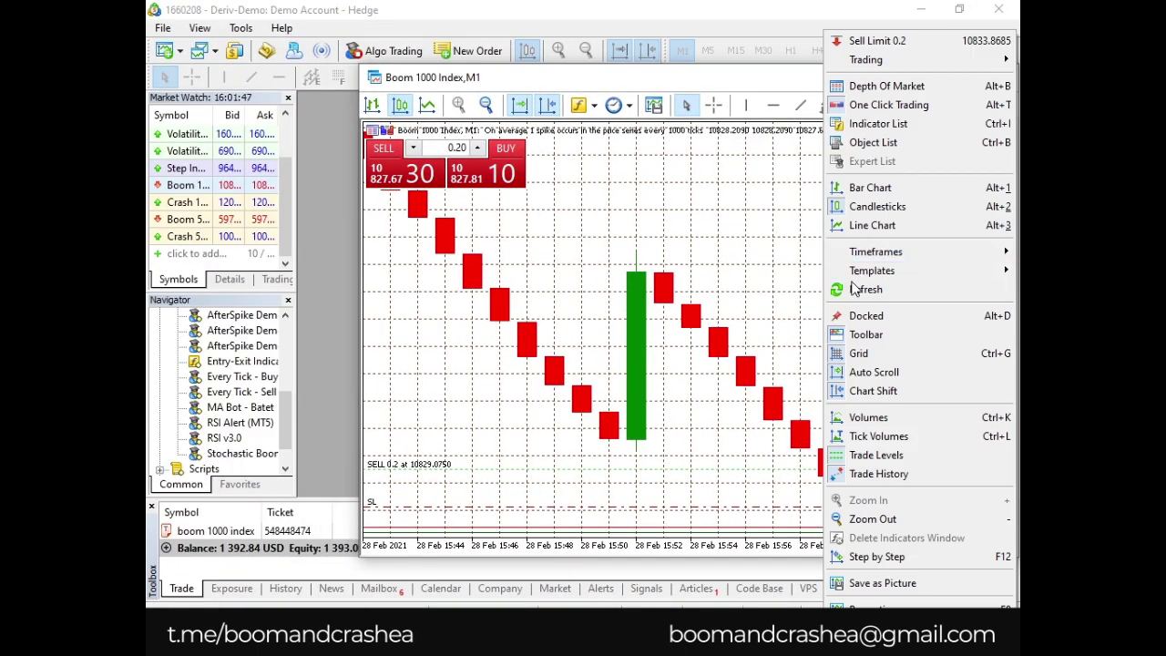
left_click(920, 312)
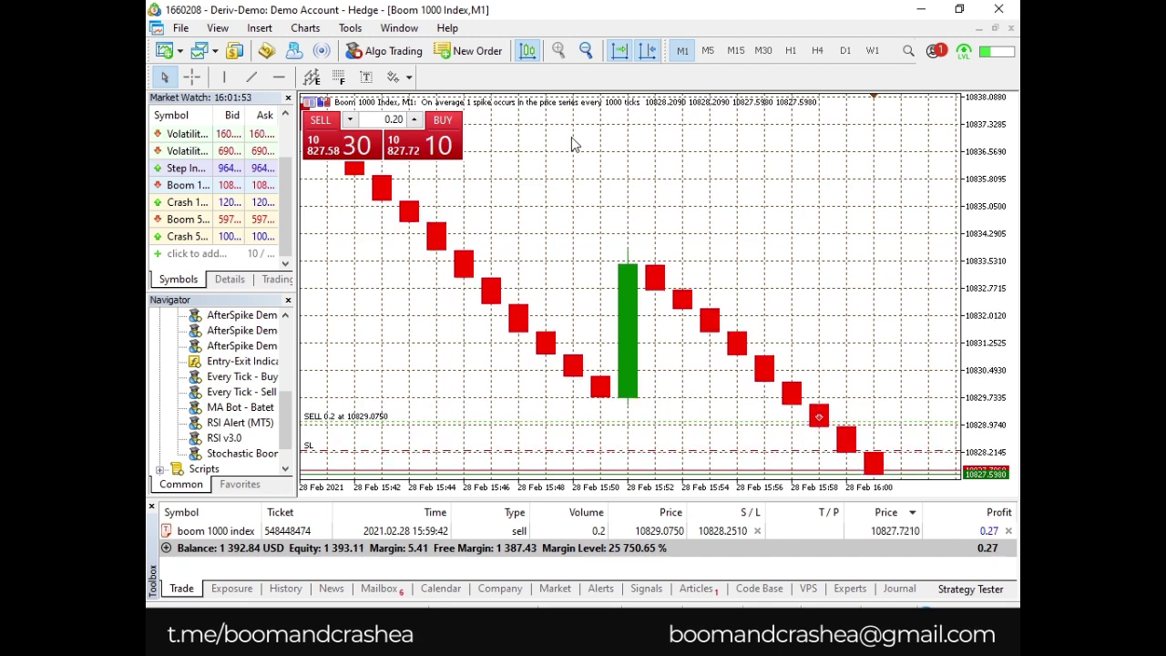
Review the closed Boom 1000 sell trade on the chart and in the trade history, and return to the open positions list.
left_click(586, 51)
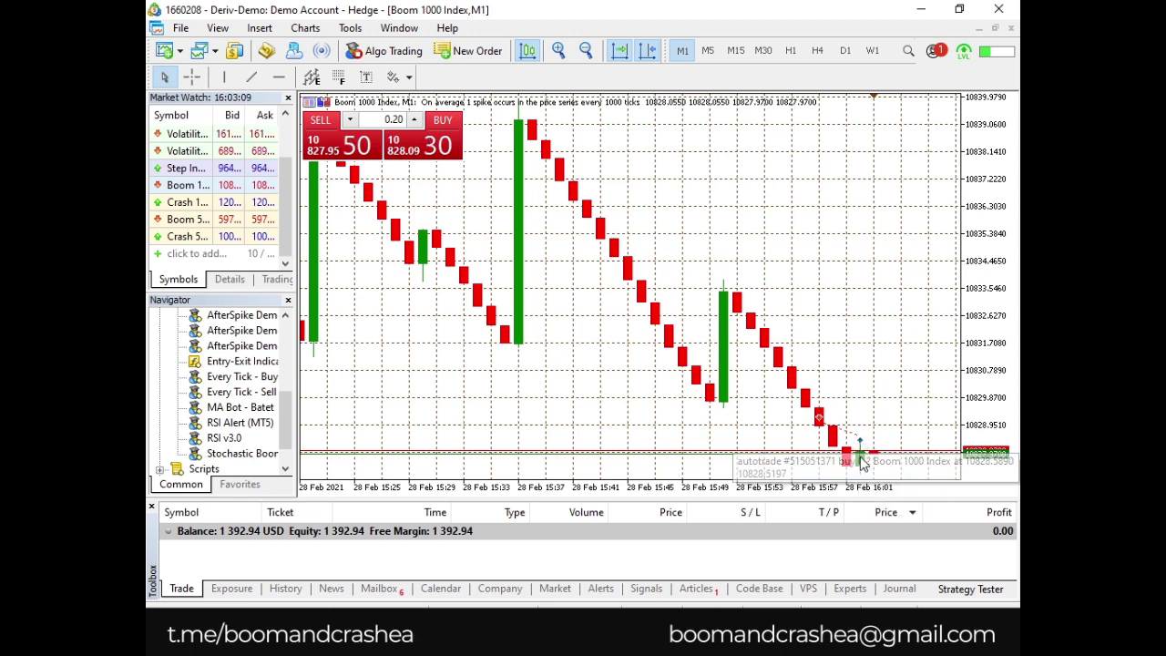
left_click(289, 591)
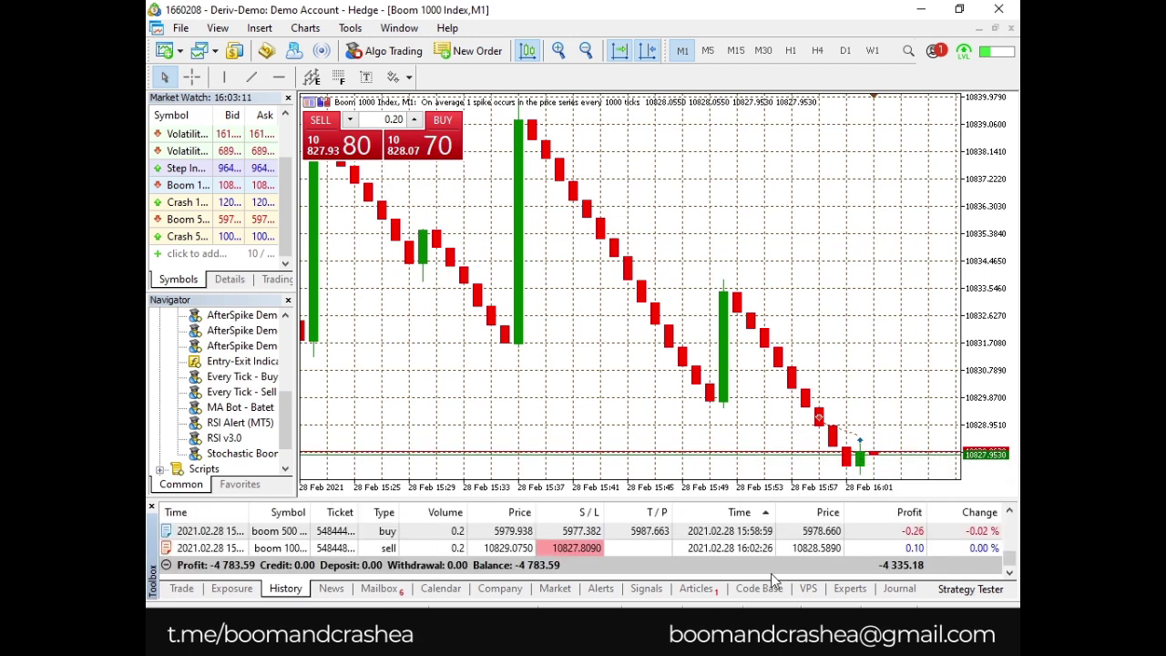
left_click(924, 556)
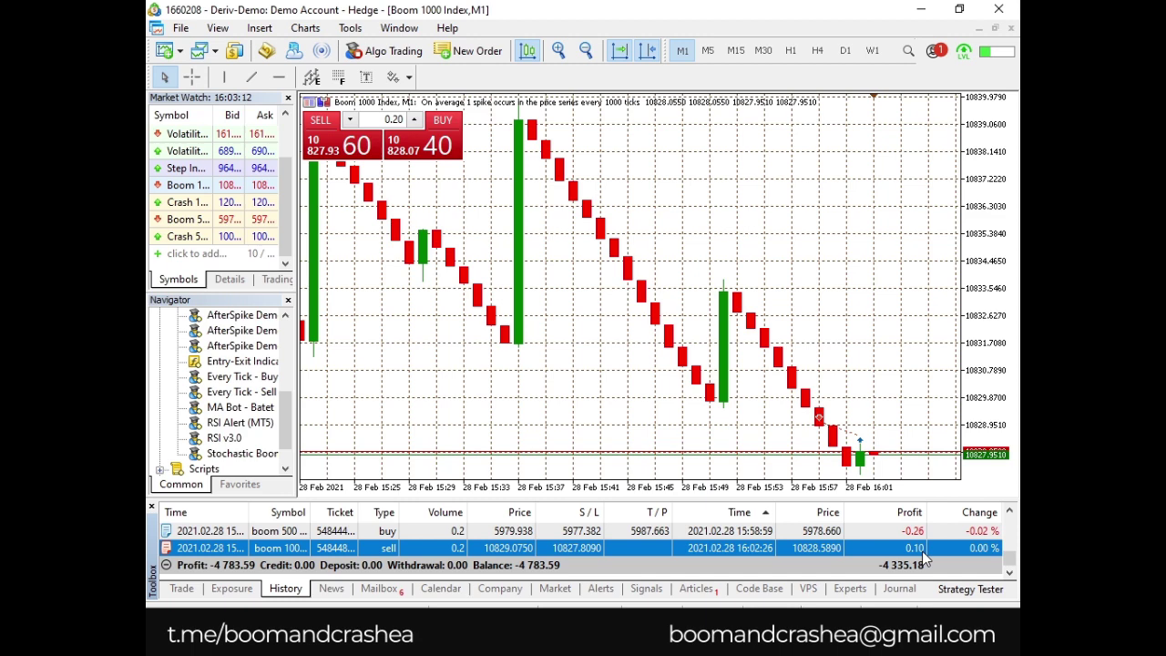
left_click(186, 590)
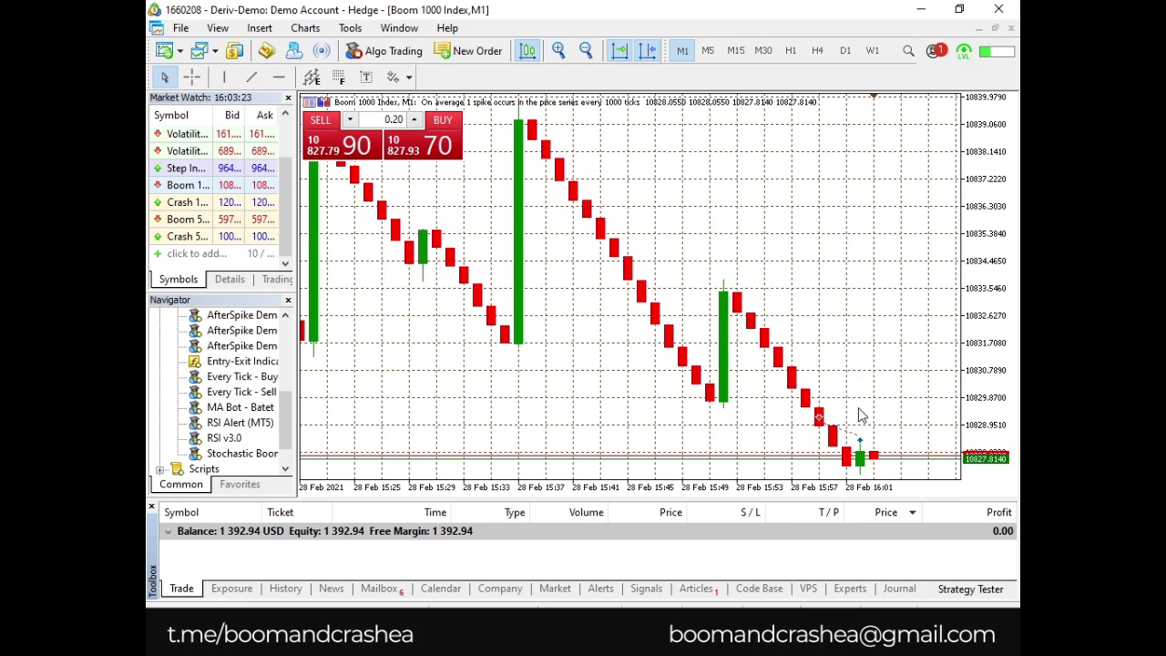
Buy 0.2 lots of Boom 1000 Index and set the position's take profit on the chart at about 10829.6.
left_click(586, 50)
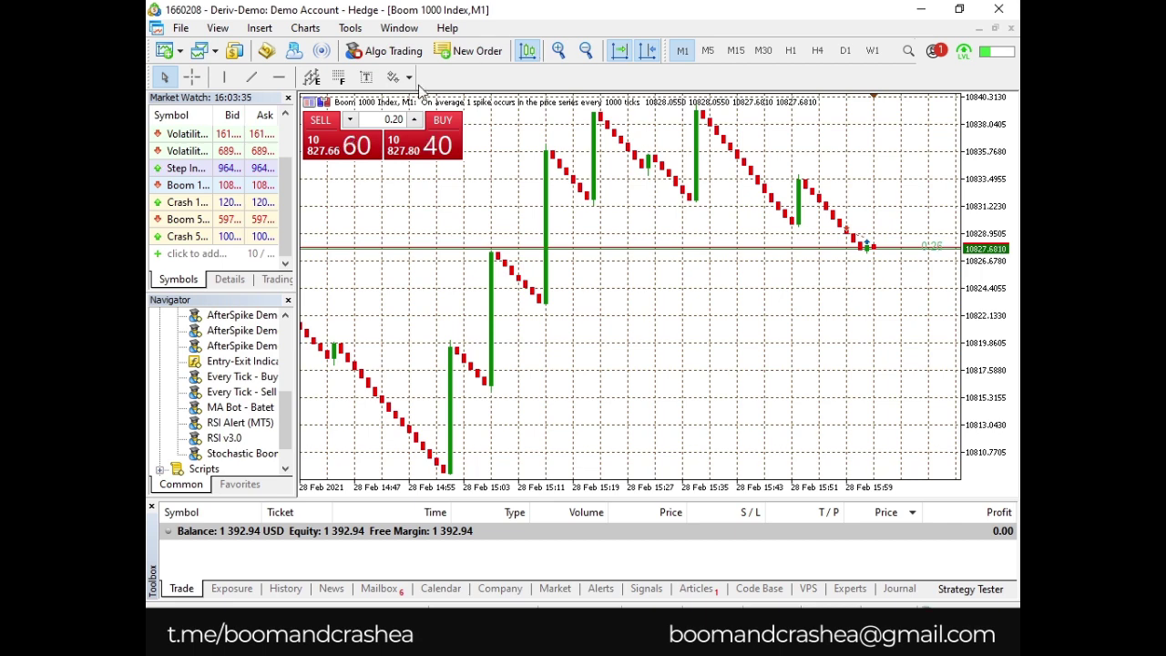
left_click_drag(889, 250, 887, 231)
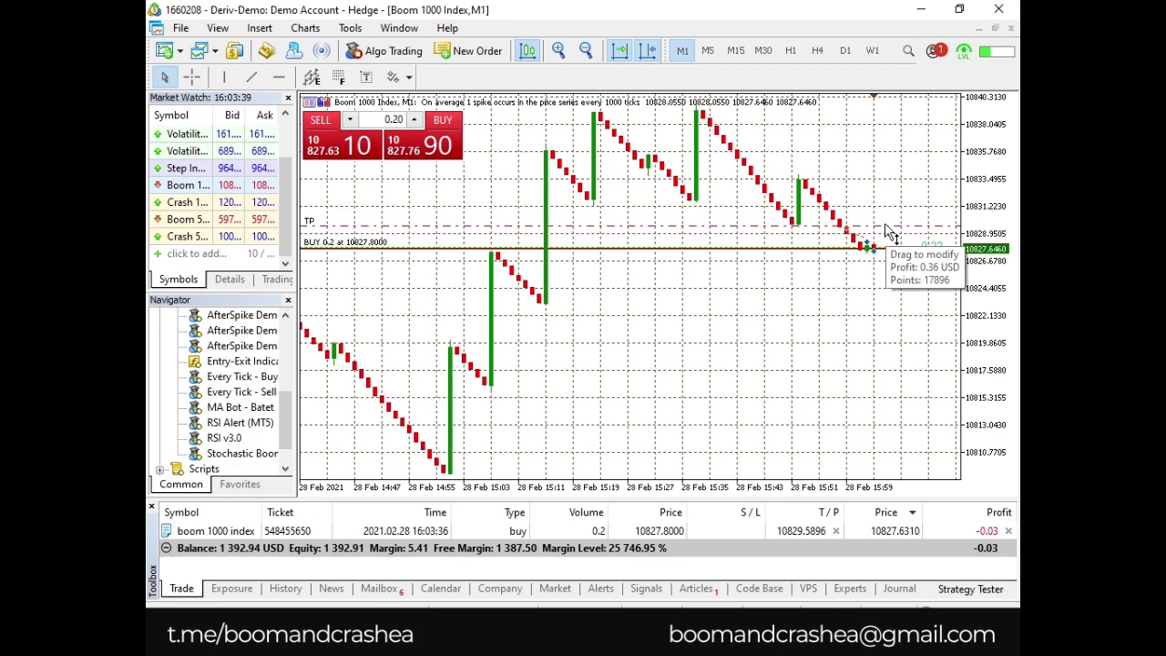